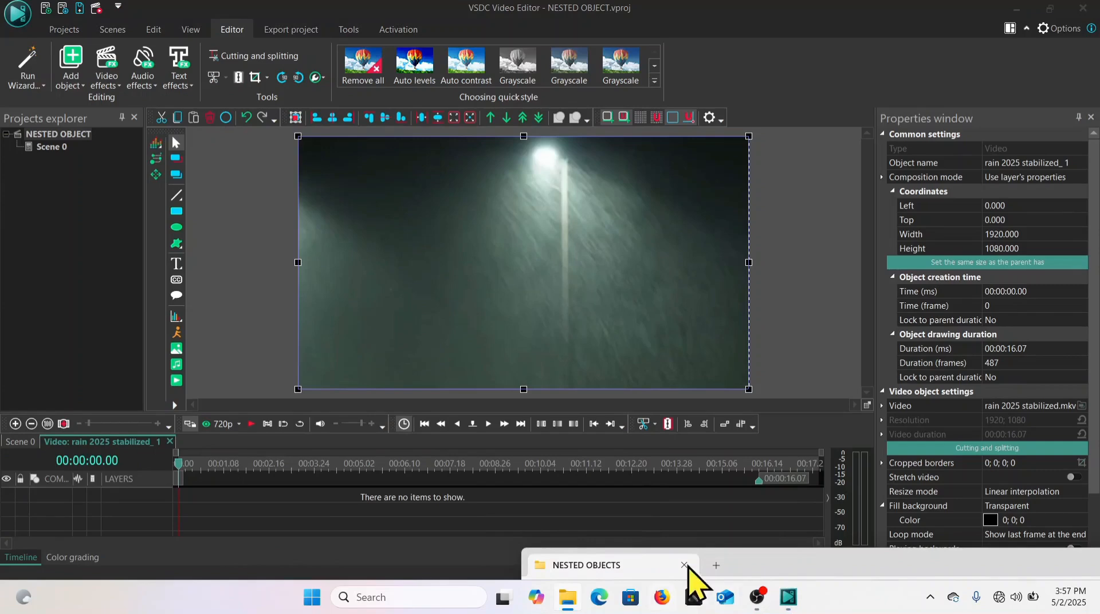
# - Add the pexels-media-17168129 bird clip from the NESTED OBJECTS folder inside the rain 2025 stabilized video's nested timeline
pyautogui.moveTo(835, 566); pyautogui.dragTo(833, 232)
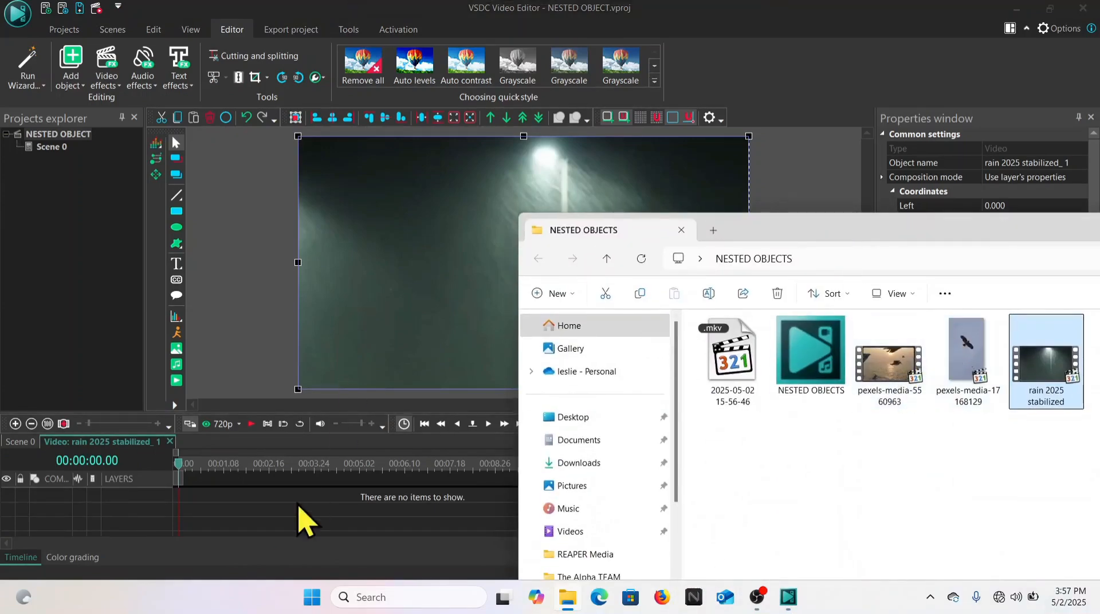
pyautogui.click(14, 442)
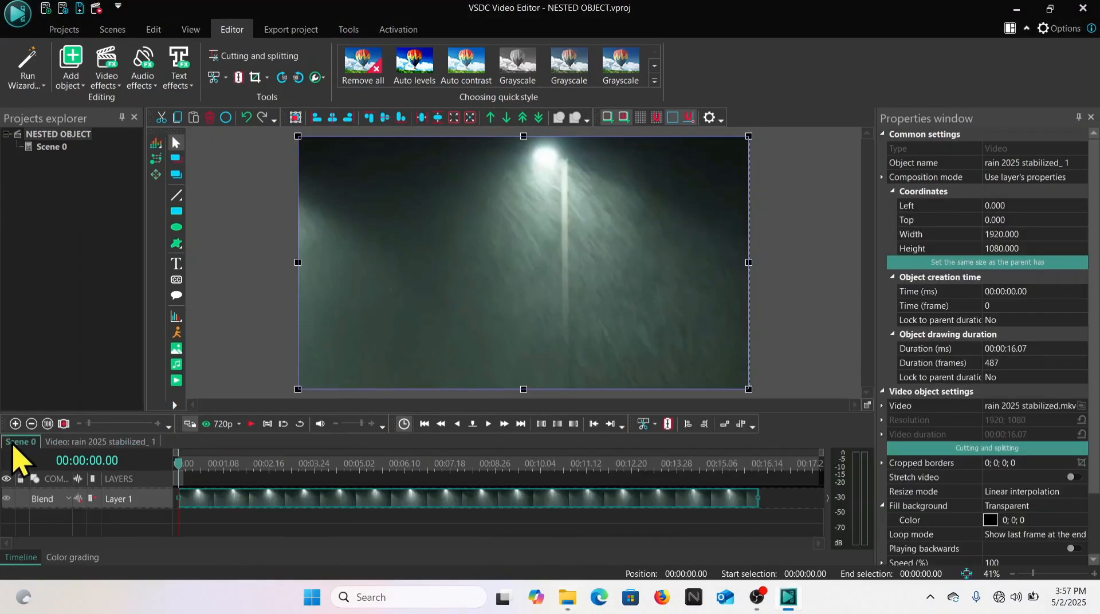
pyautogui.doubleClick(275, 495)
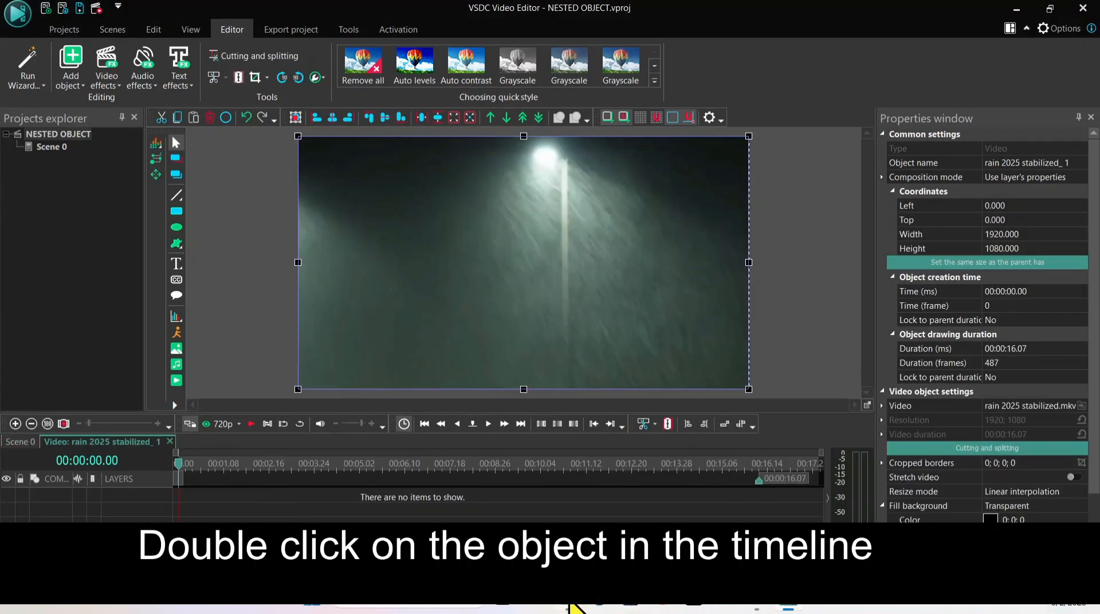
pyautogui.moveTo(569, 606)
pyautogui.click(567, 543)
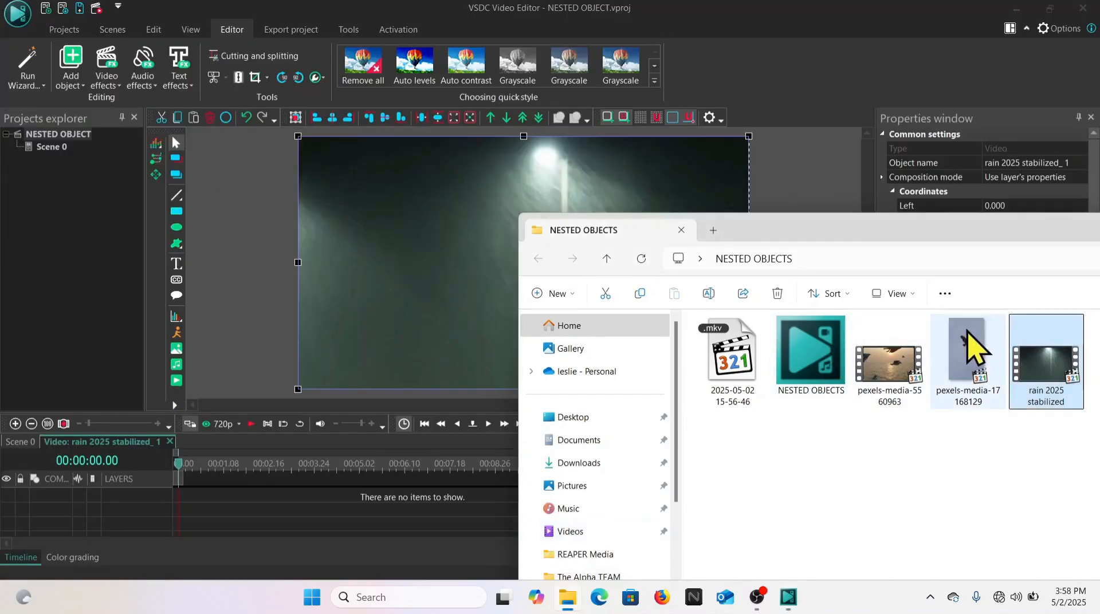
pyautogui.click(976, 381)
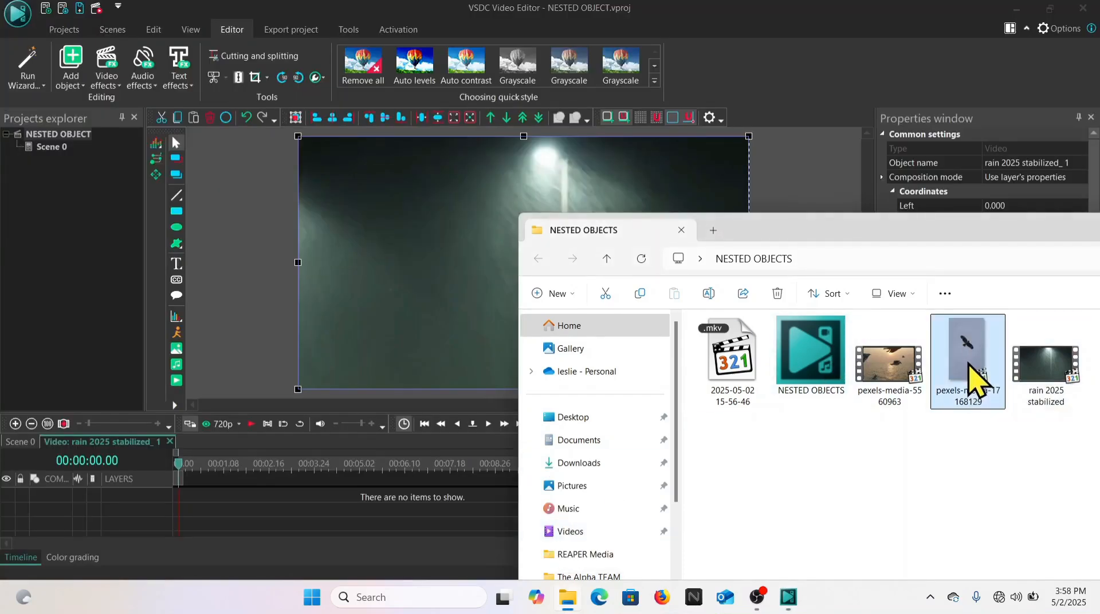
pyautogui.moveTo(968, 363); pyautogui.dragTo(439, 296)
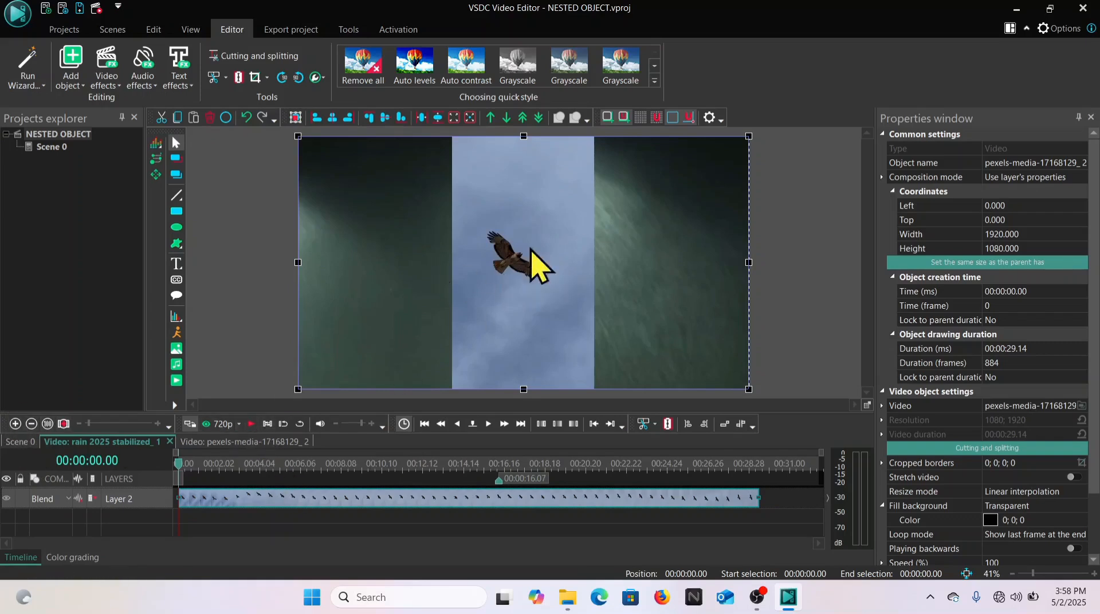
# - Trim the bird clip's start at 00:00:01.27 and move the clip to the beginning of the nested timeline
pyautogui.click(253, 430)
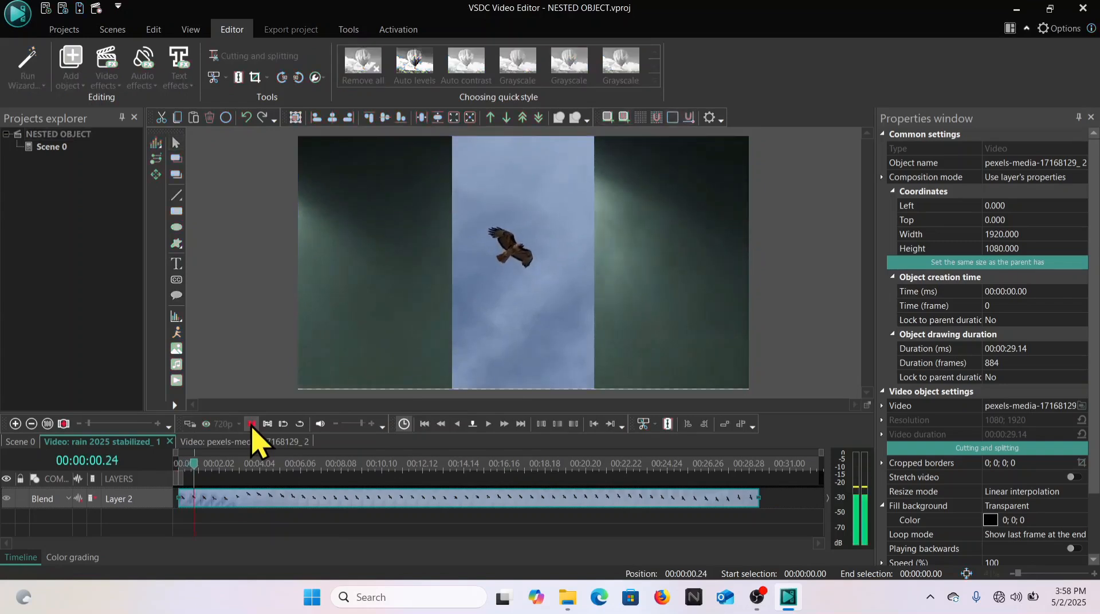
pyautogui.click(252, 430)
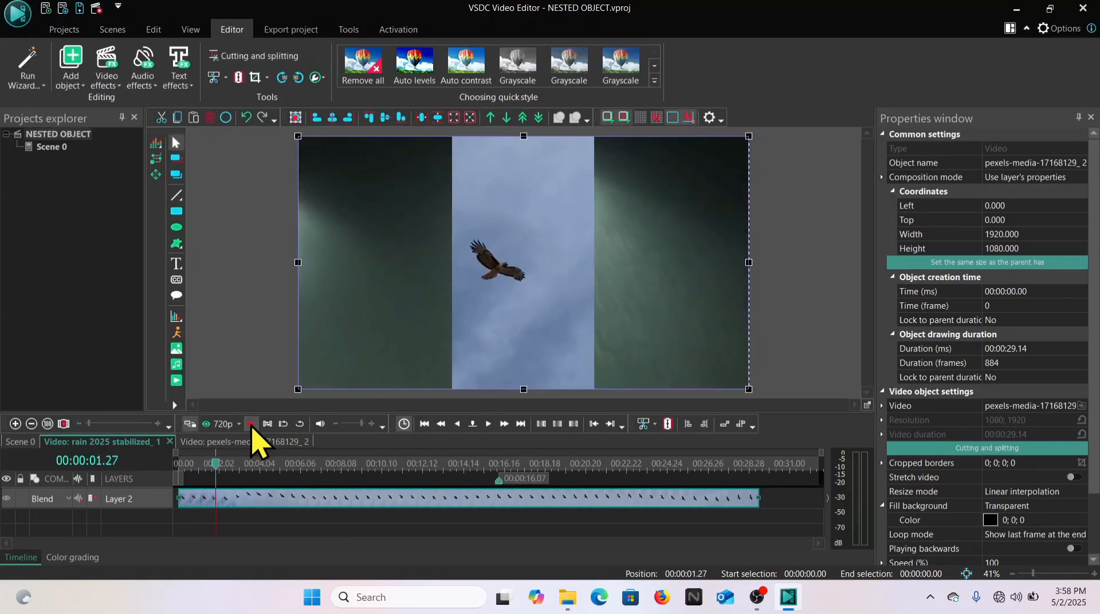
pyautogui.click(227, 79)
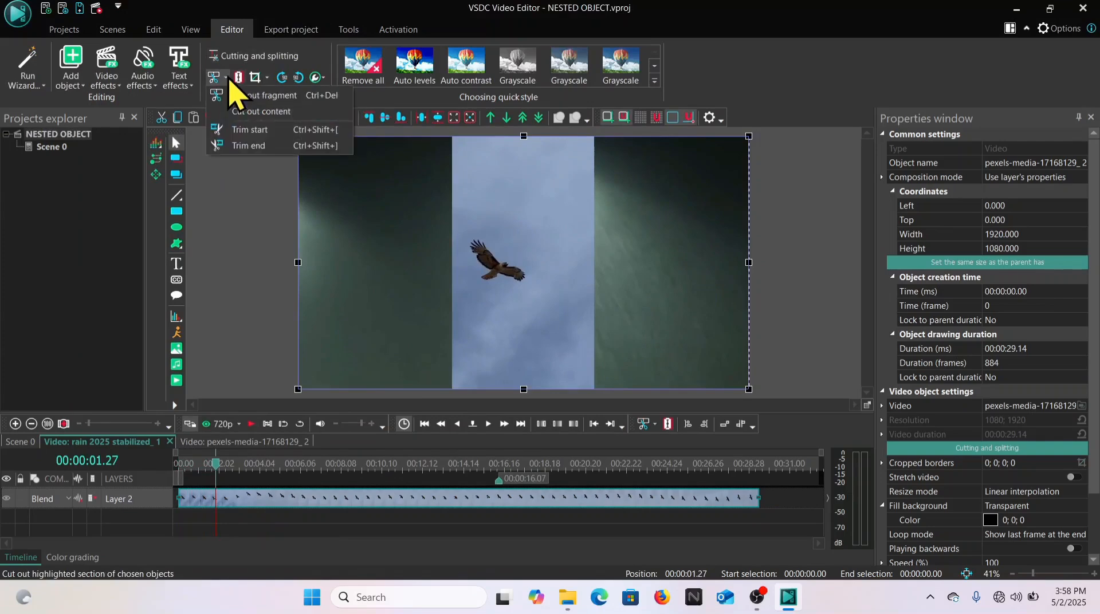
pyautogui.click(247, 131)
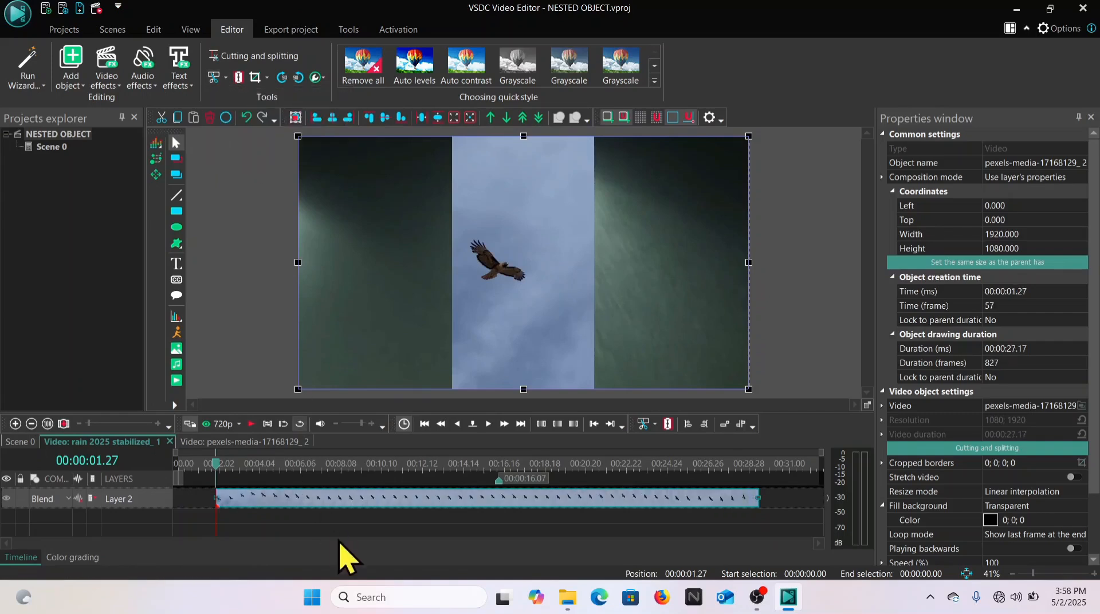
pyautogui.moveTo(259, 497); pyautogui.dragTo(204, 502)
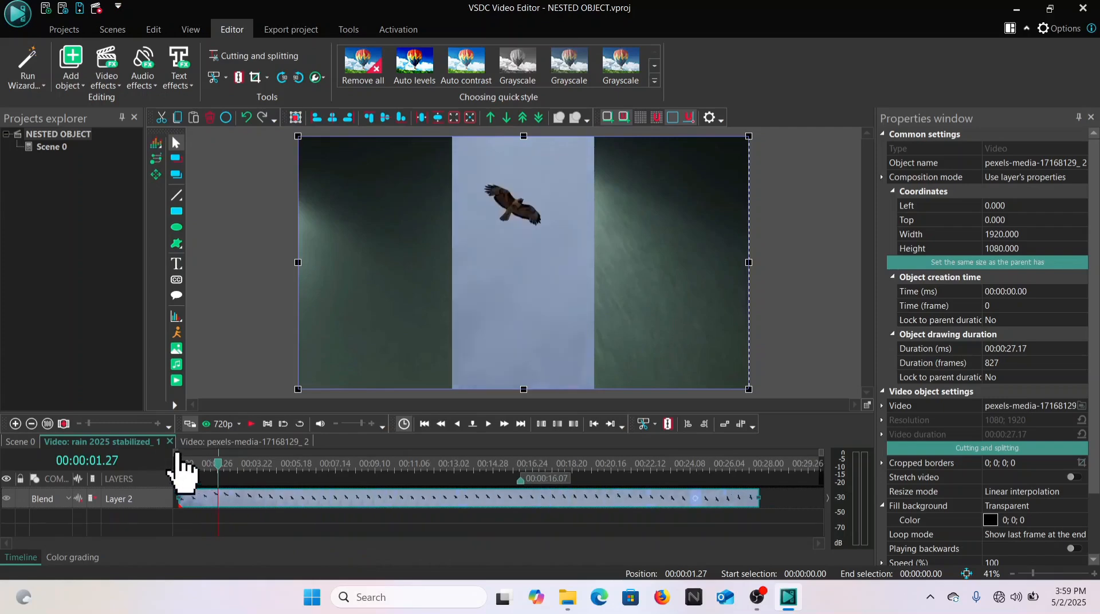
# - Preview the first few seconds of the trimmed bird clip over the rain video from 00:00:00.00
pyautogui.click(179, 465)
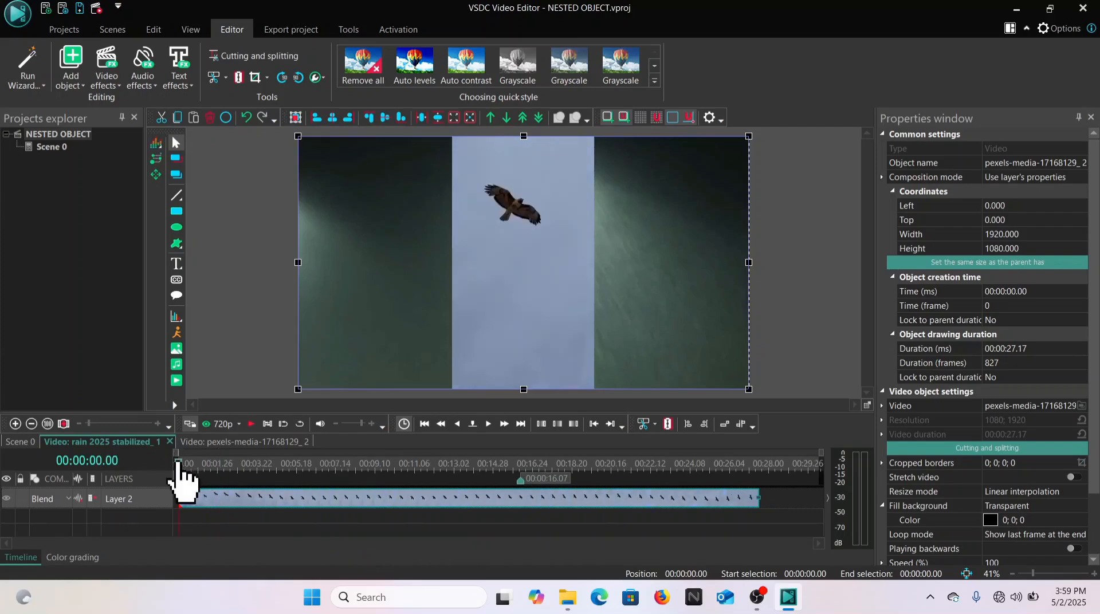
pyautogui.click(251, 424)
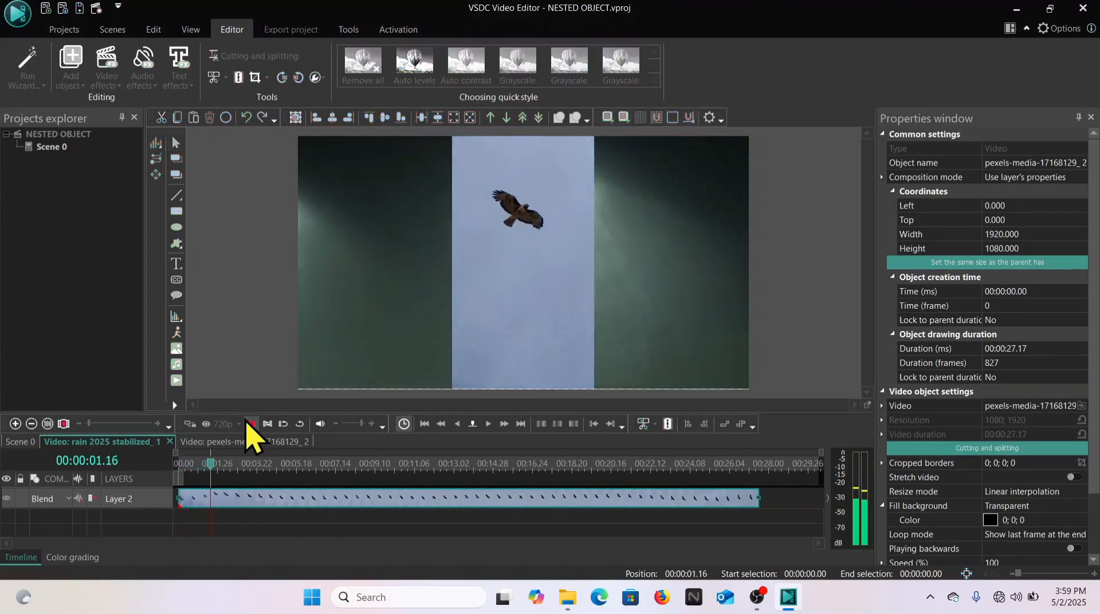
pyautogui.click(251, 424)
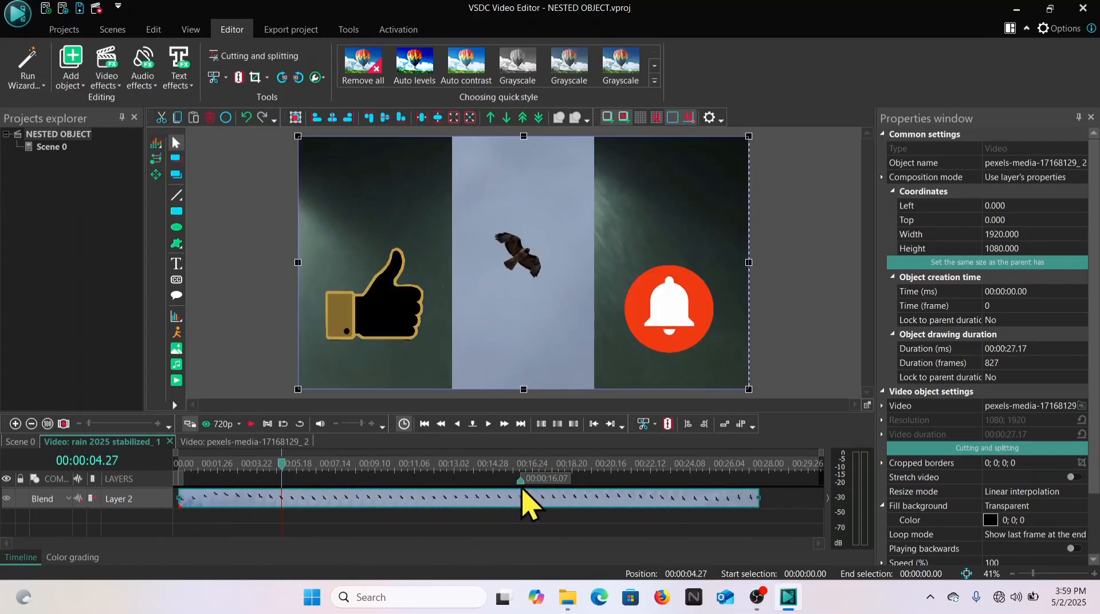
# - Trim the nested bird clip's end at 00:00:16.07, the end of the parent rain video
pyautogui.click(12, 444)
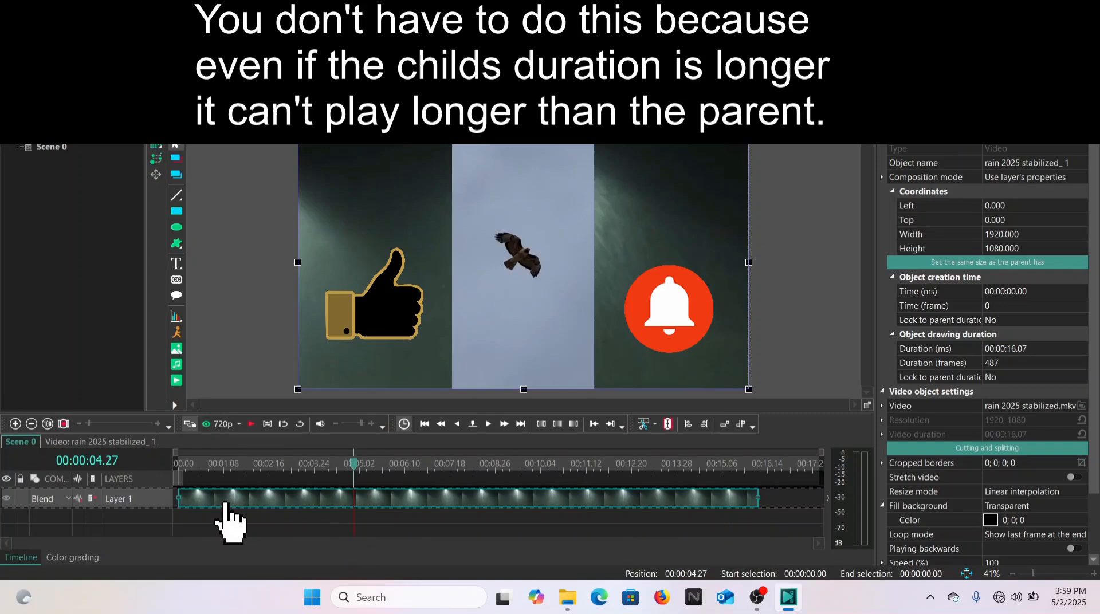
pyautogui.moveTo(225, 502)
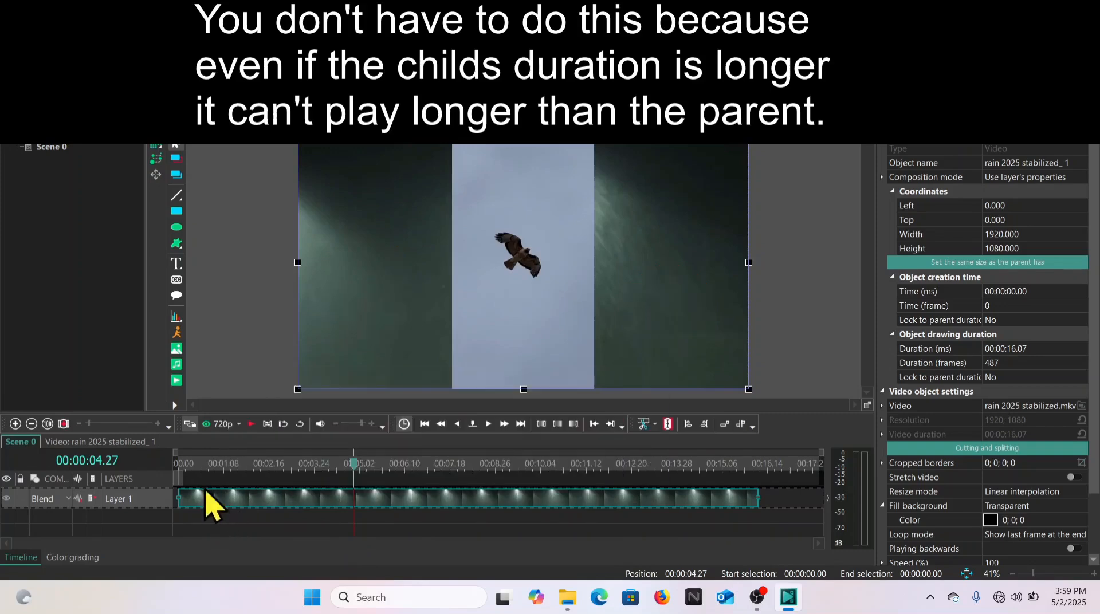
pyautogui.click(520, 424)
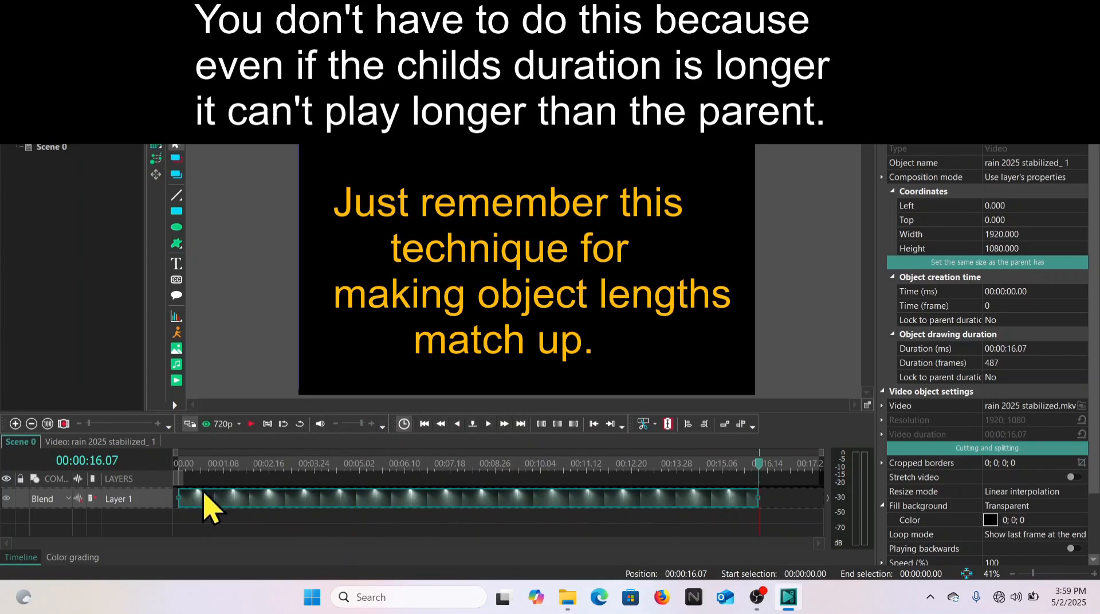
pyautogui.moveTo(197, 499)
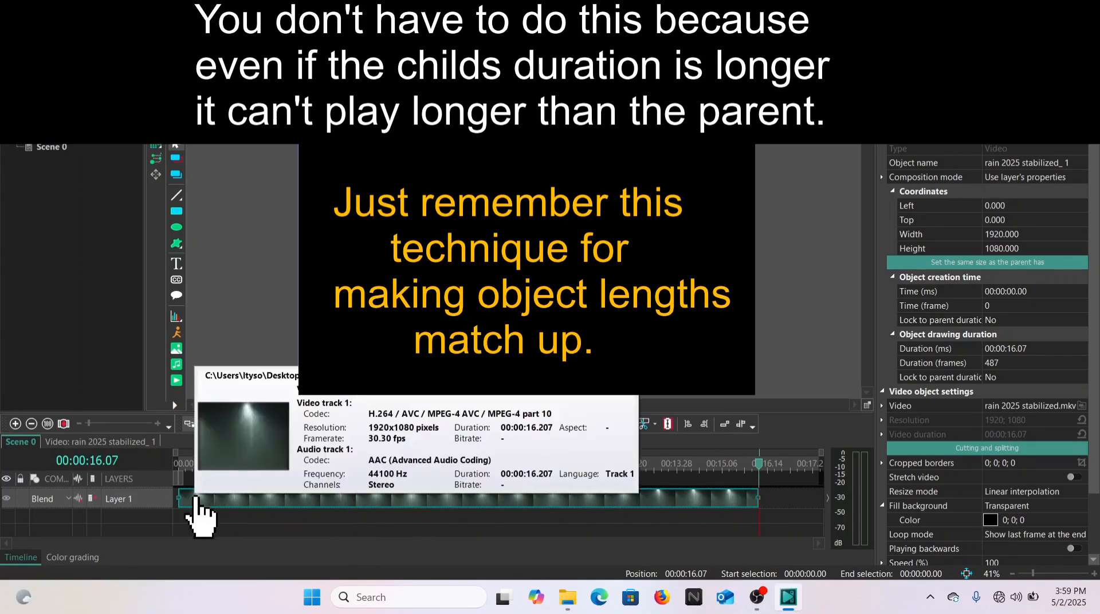
pyautogui.doubleClick(197, 499)
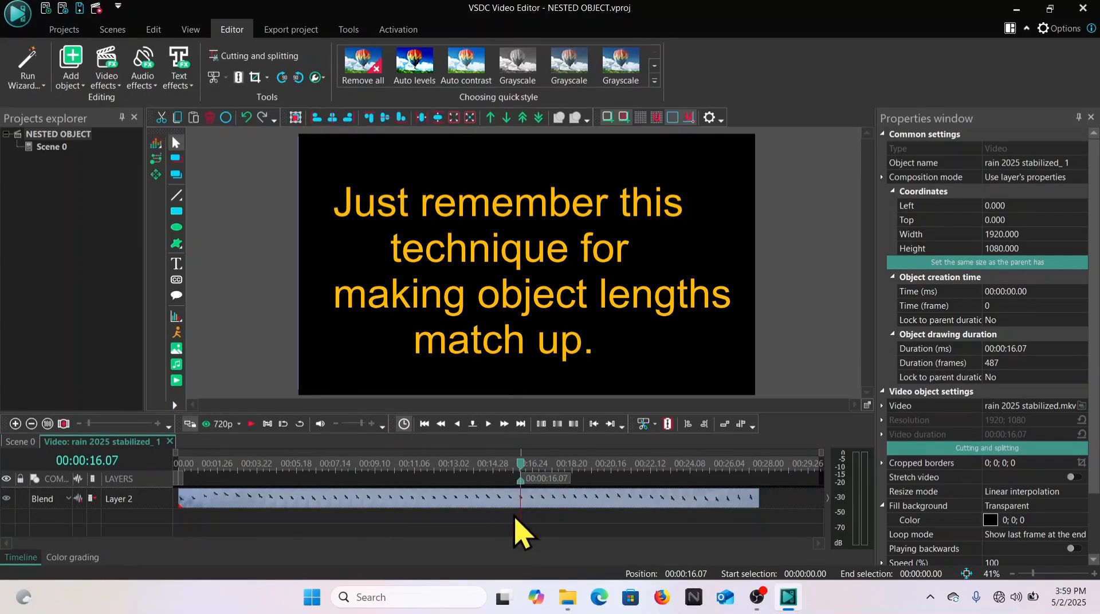
pyautogui.doubleClick(416, 496)
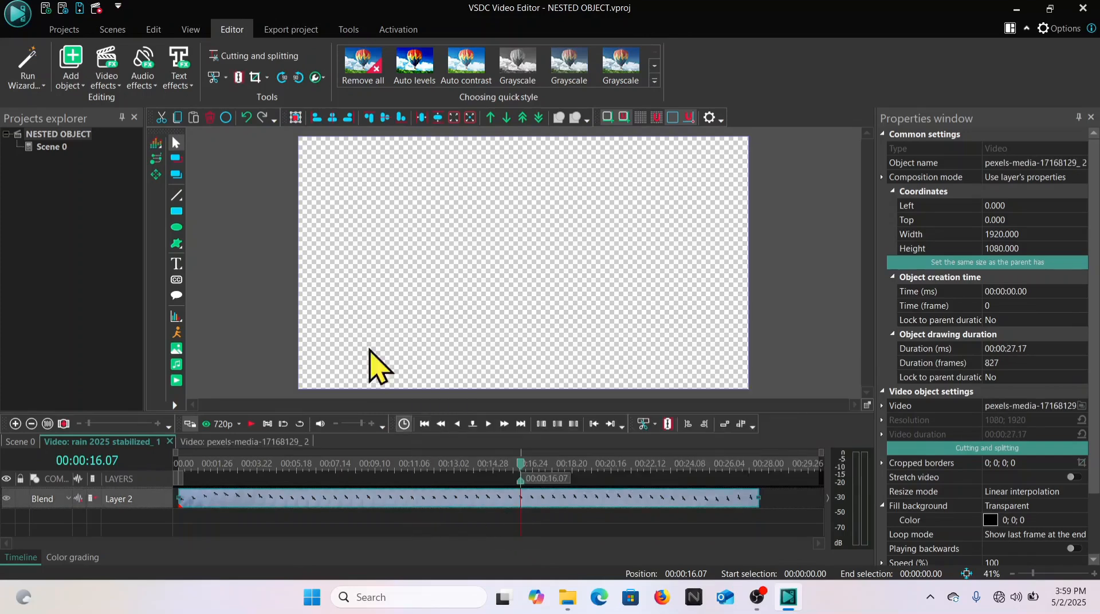
pyautogui.click(226, 77)
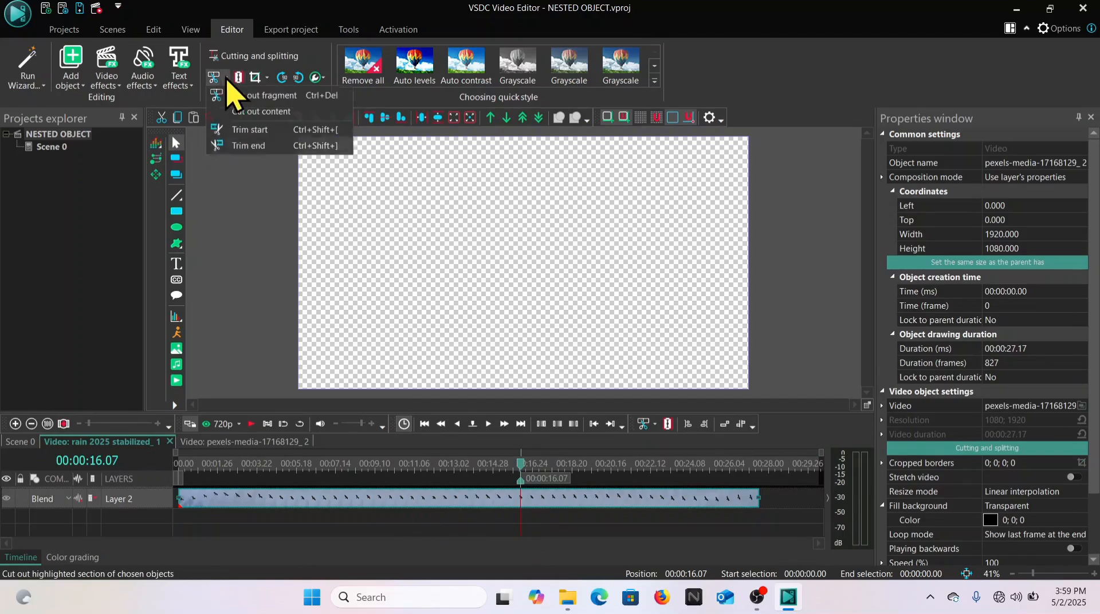
pyautogui.click(244, 147)
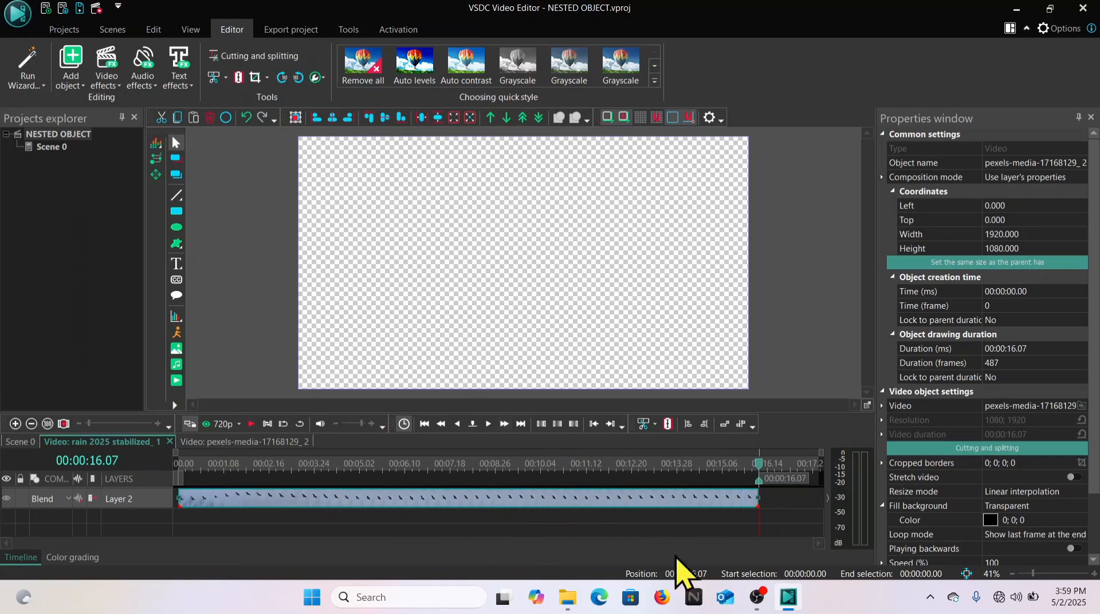
# - Apply the Background remover effect to the nested bird clip itself, from 00:00:00.00 over the whole parent duration
pyautogui.click(31, 445)
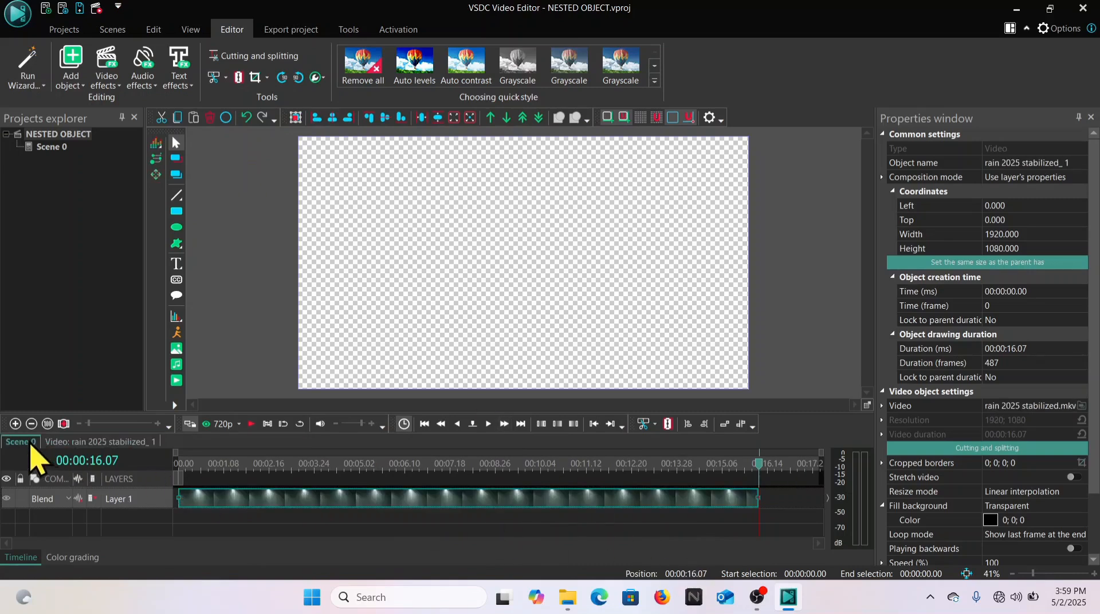
pyautogui.click(176, 463)
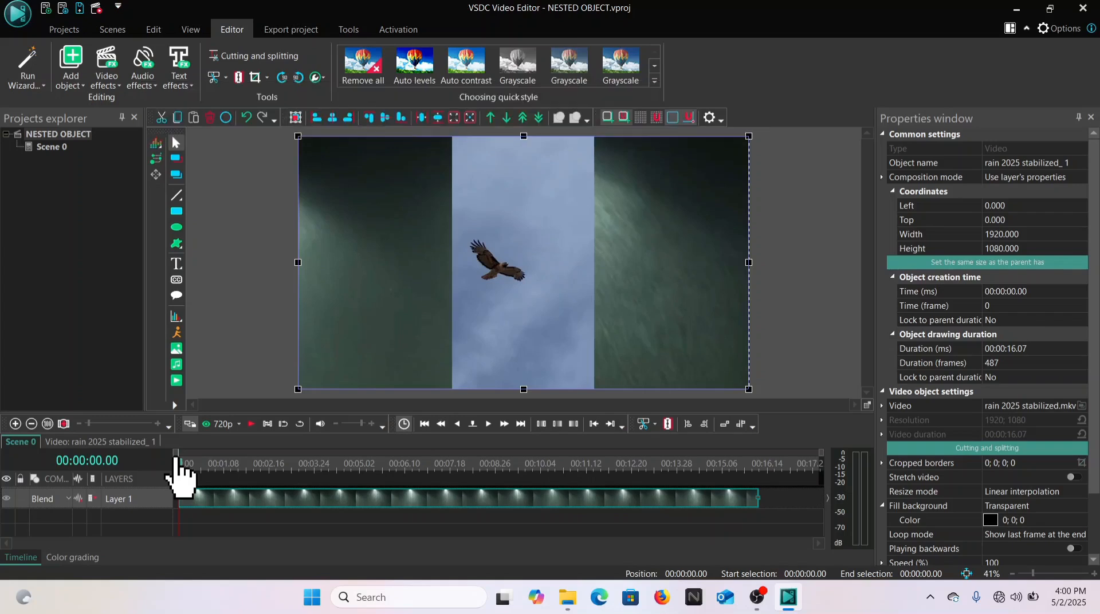
pyautogui.moveTo(219, 500)
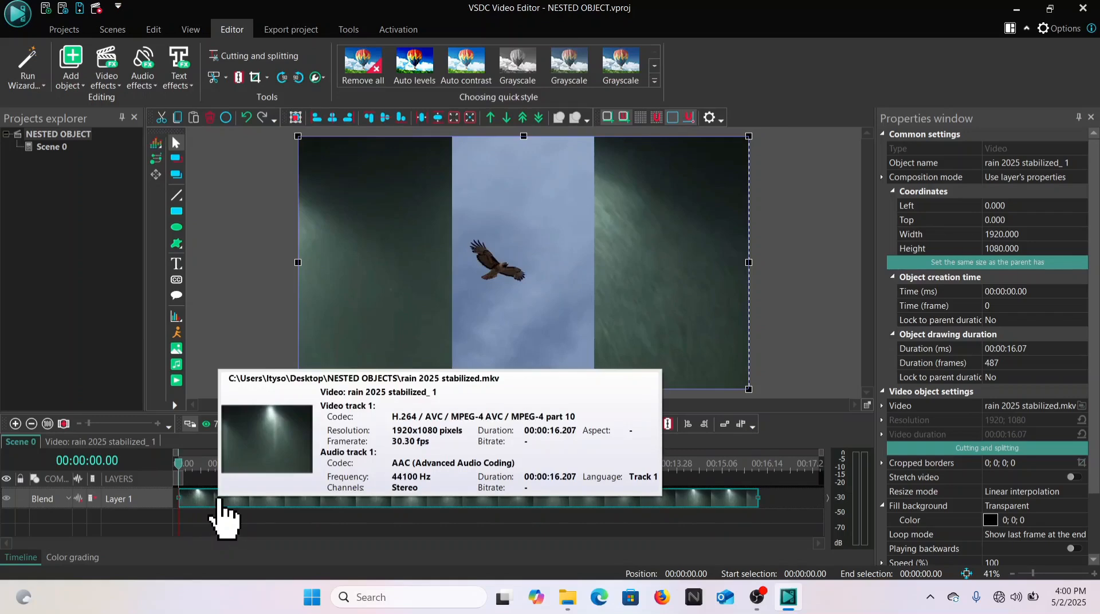
pyautogui.click(219, 502)
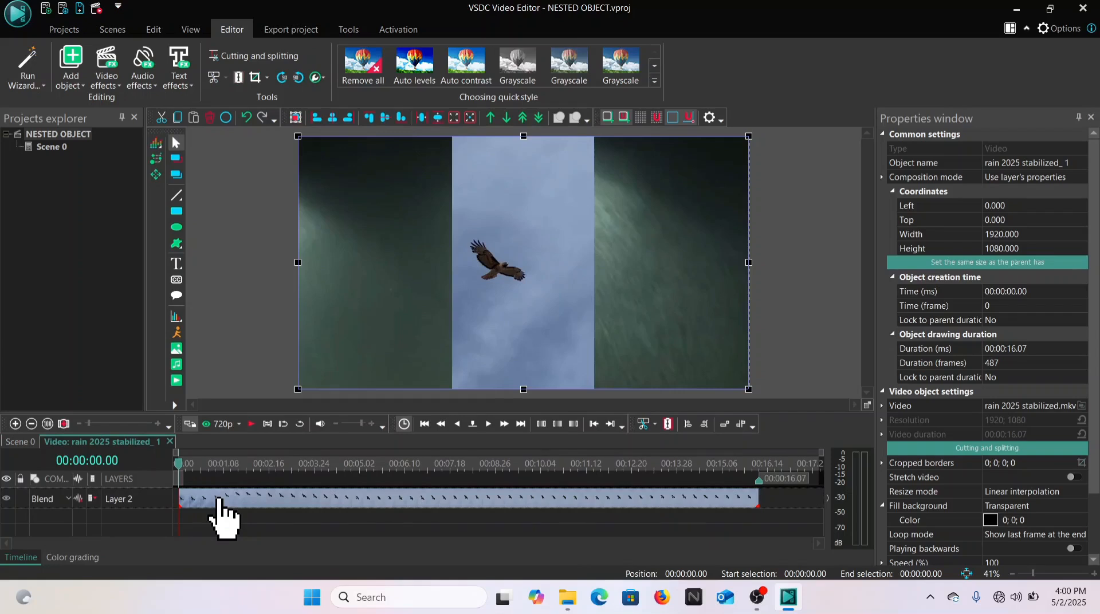
pyautogui.doubleClick(220, 501)
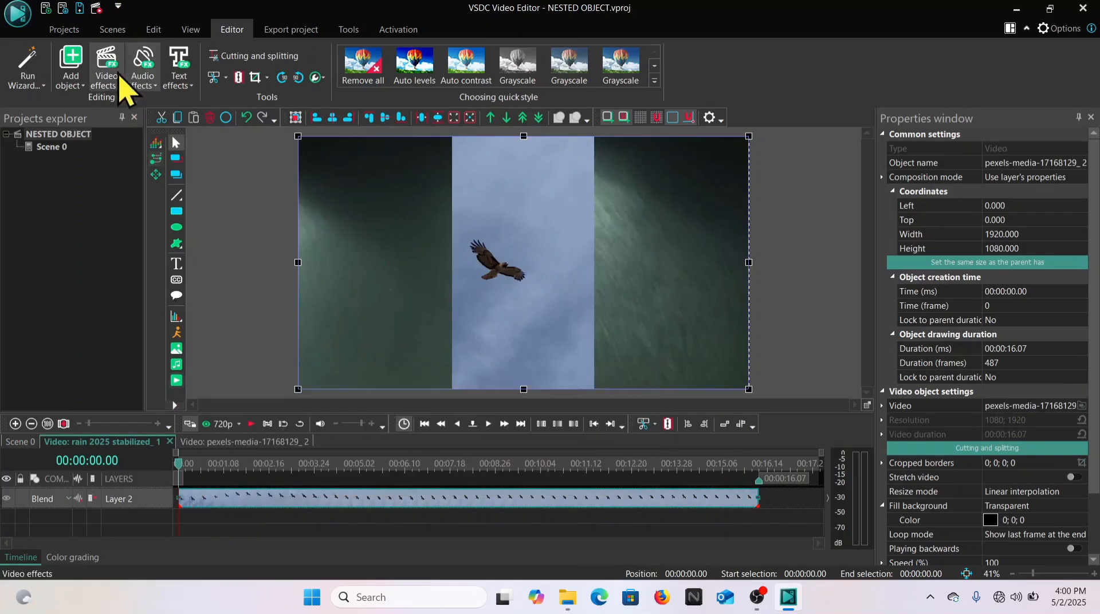
pyautogui.click(105, 80)
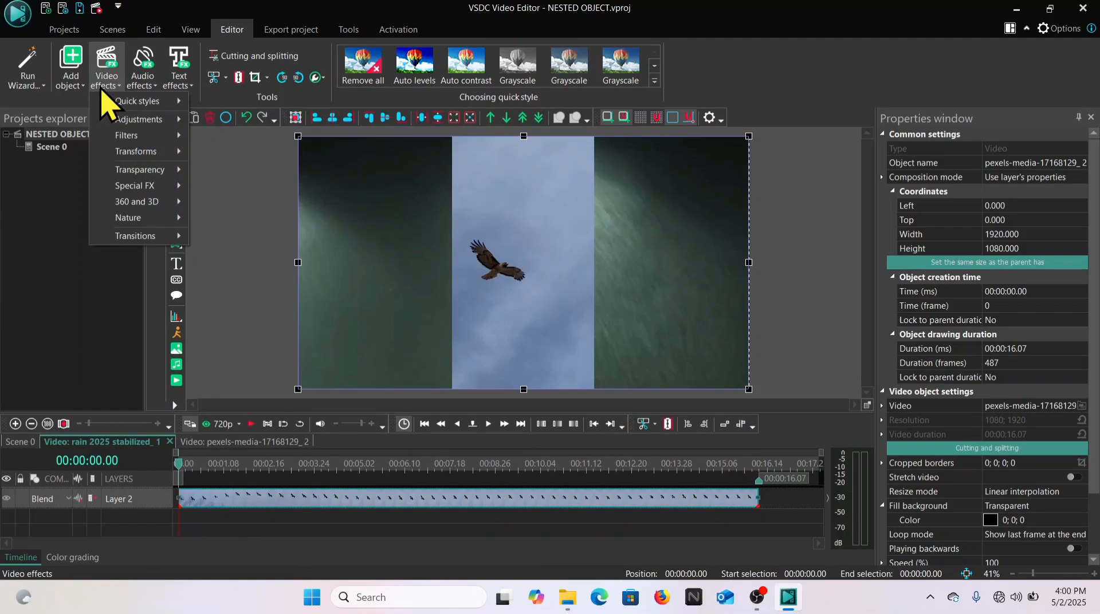
pyautogui.moveTo(123, 171)
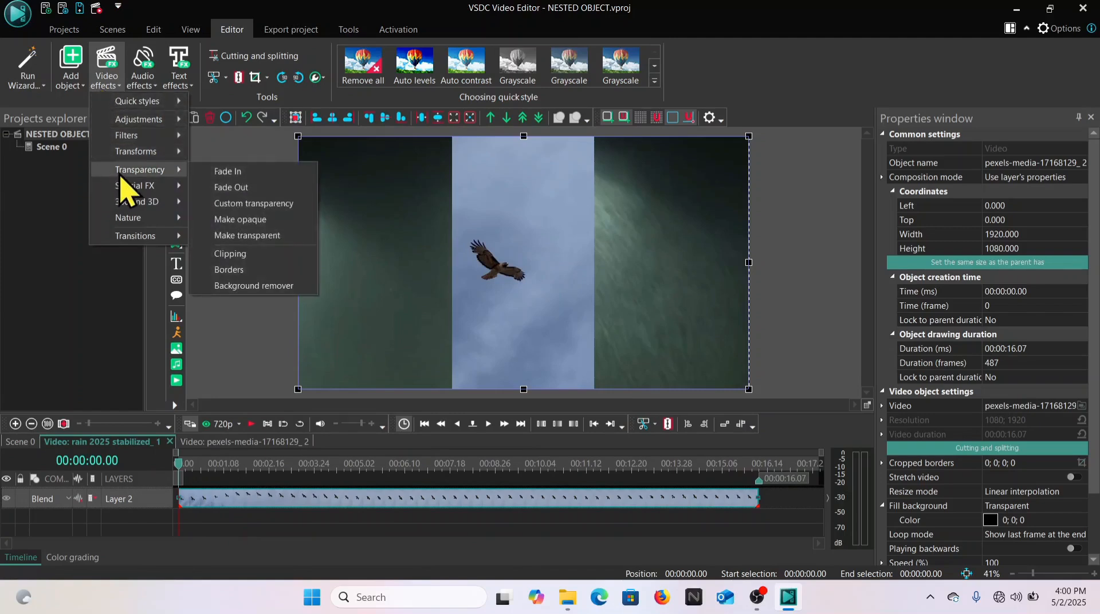
pyautogui.click(278, 286)
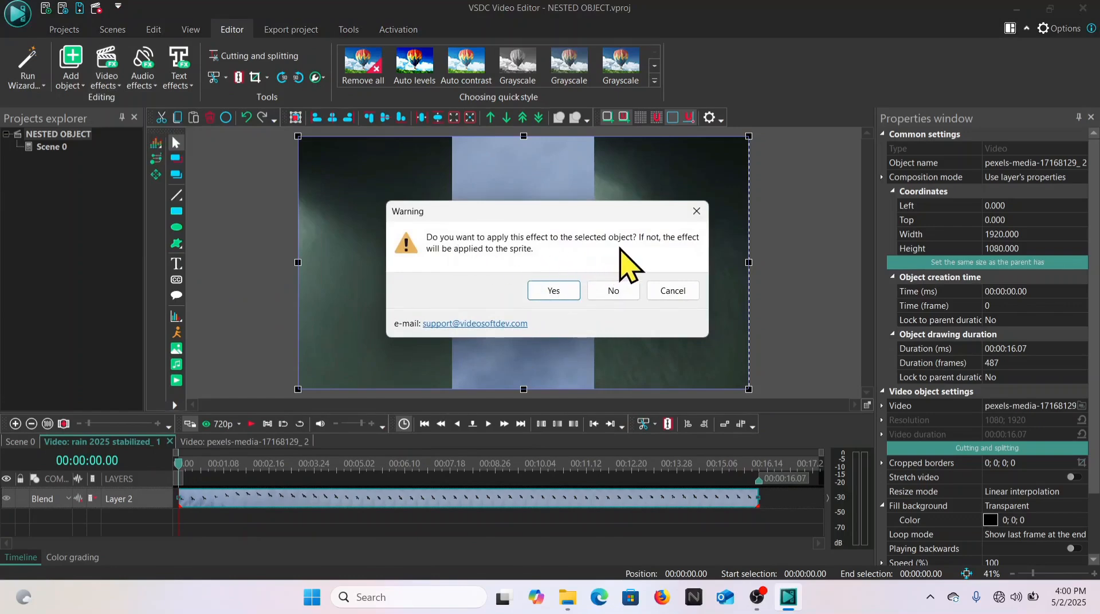
pyautogui.click(552, 293)
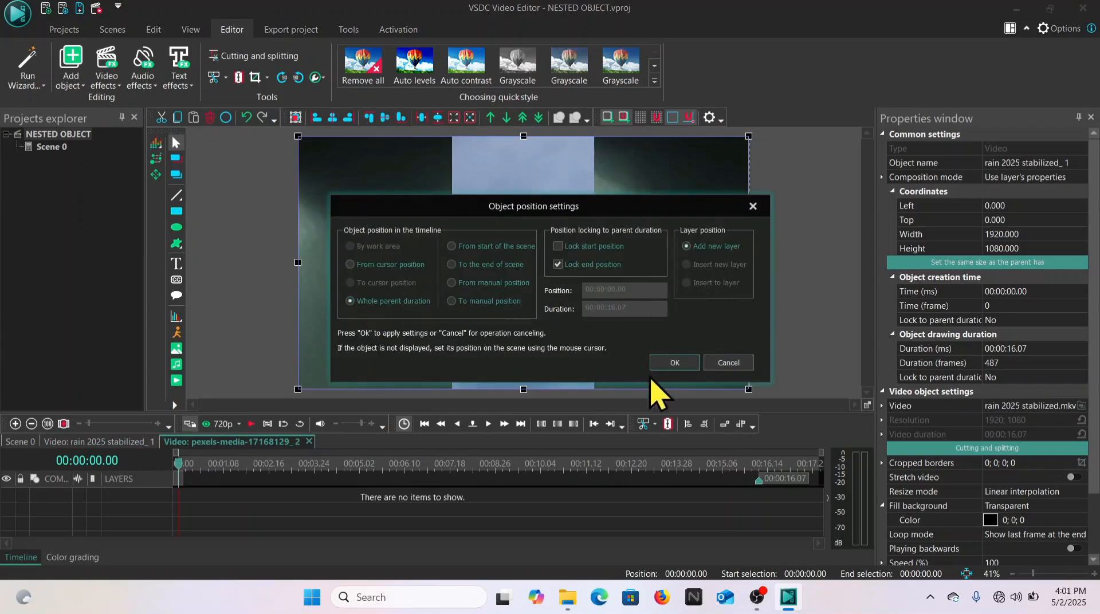
pyautogui.click(664, 362)
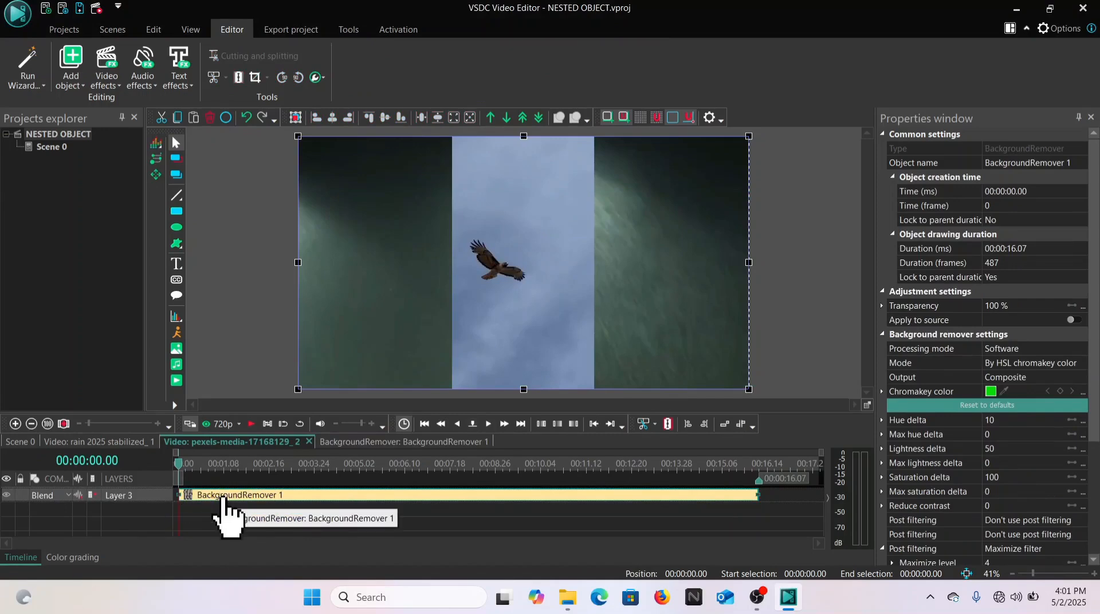
# - Set the background remover's chromakey color by sampling the blue sky below the bird
pyautogui.click(223, 497)
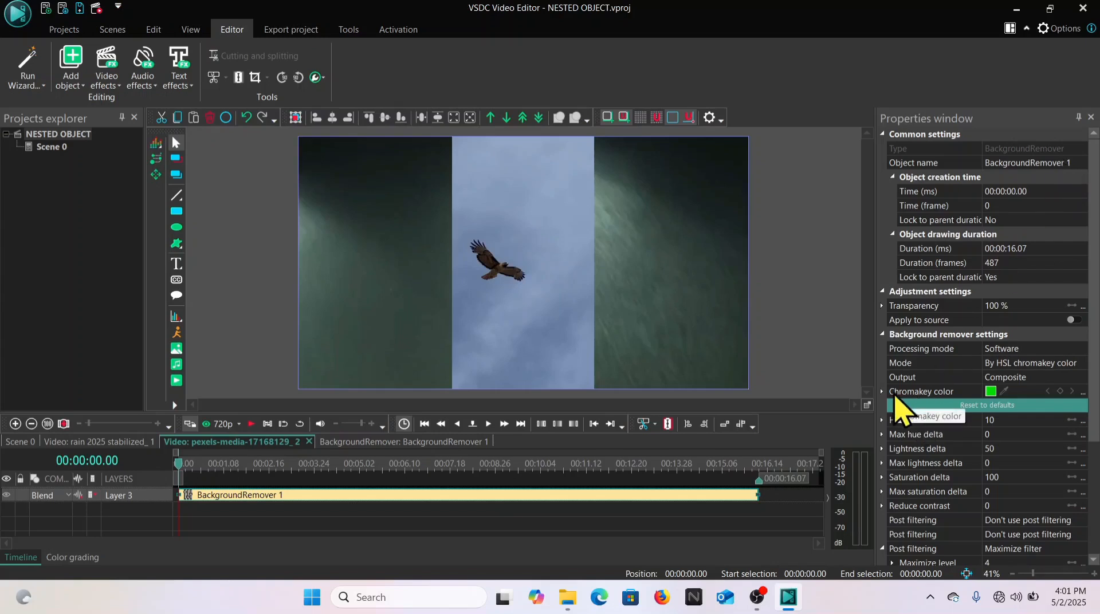
pyautogui.click(1004, 392)
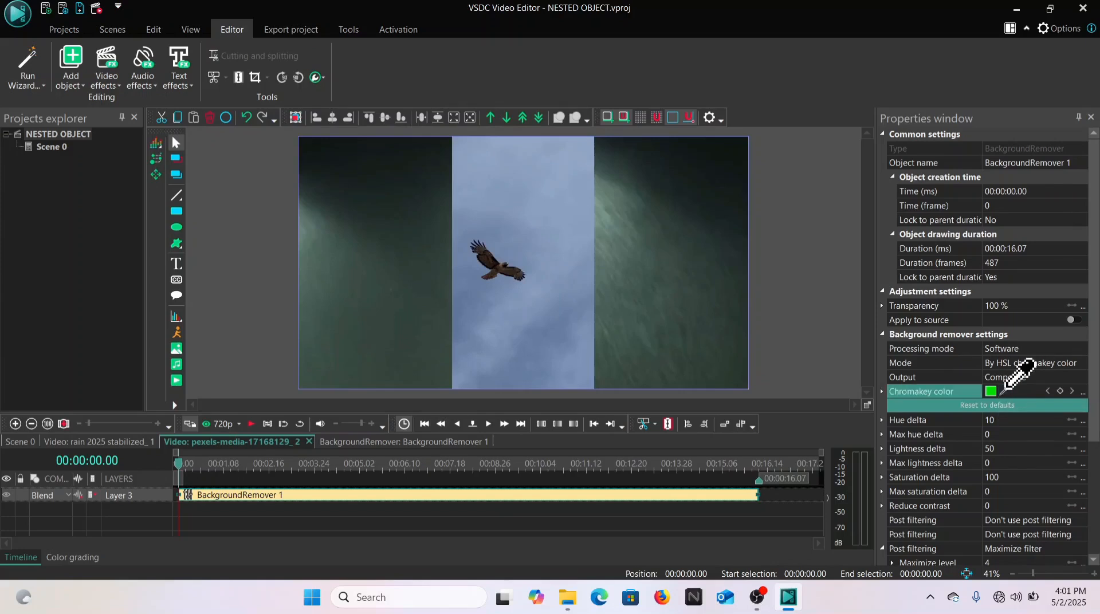
pyautogui.click(541, 342)
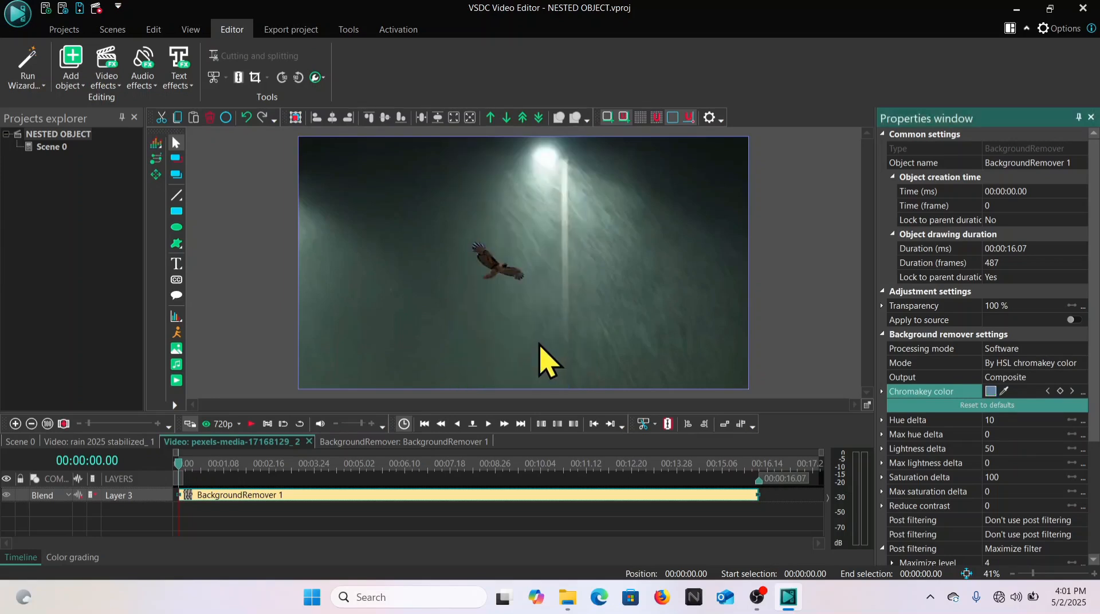
# - Return to Scene 0 and open the rain video's nested timeline to review the bird clip inside it
pyautogui.click(251, 429)
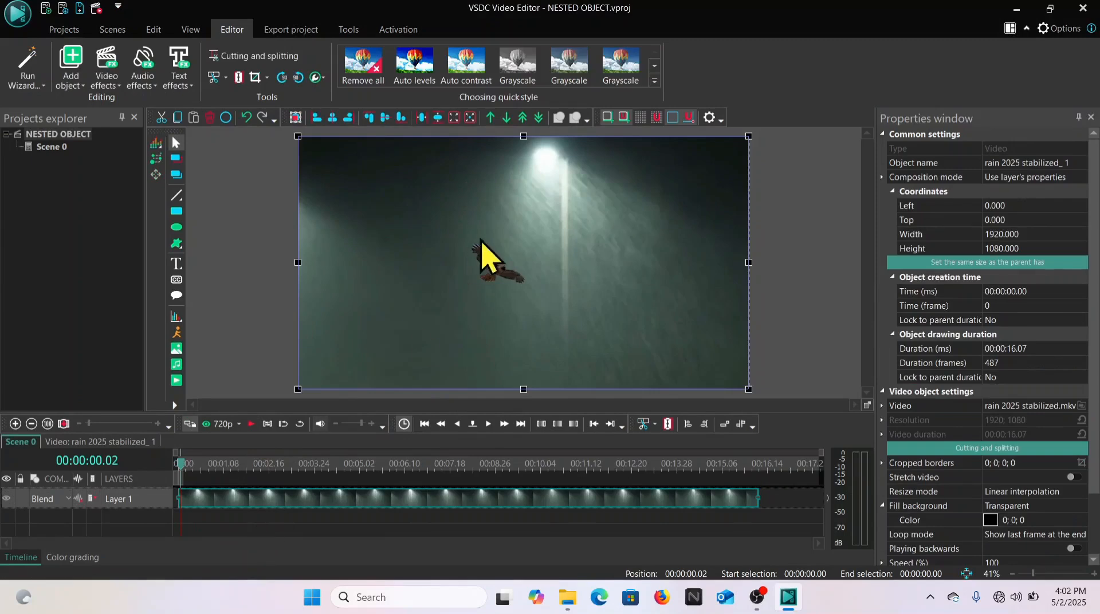
pyautogui.moveTo(198, 499)
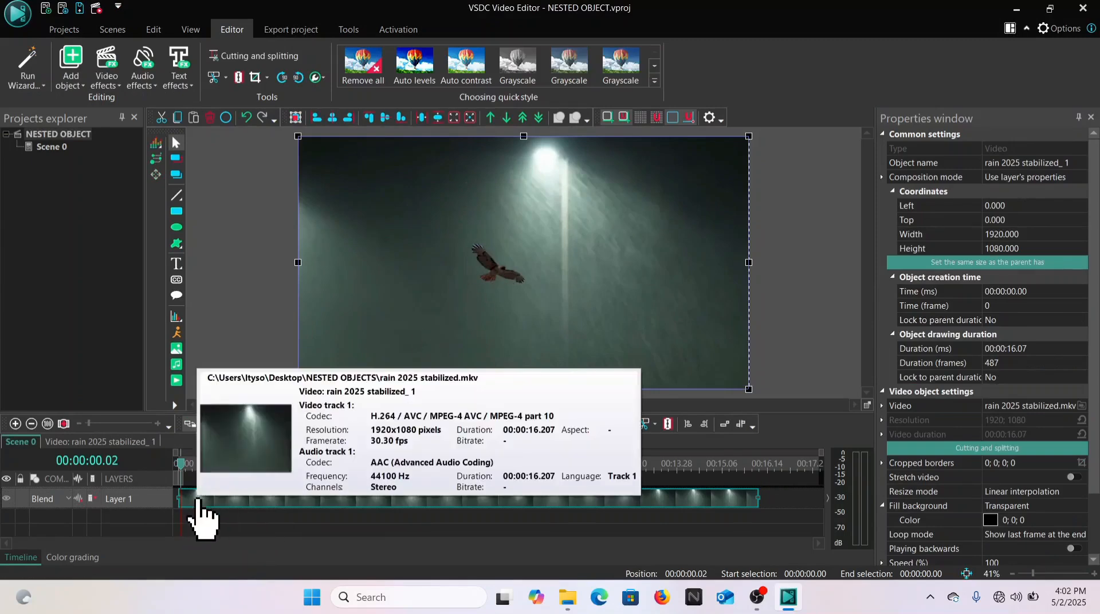
pyautogui.doubleClick(248, 502)
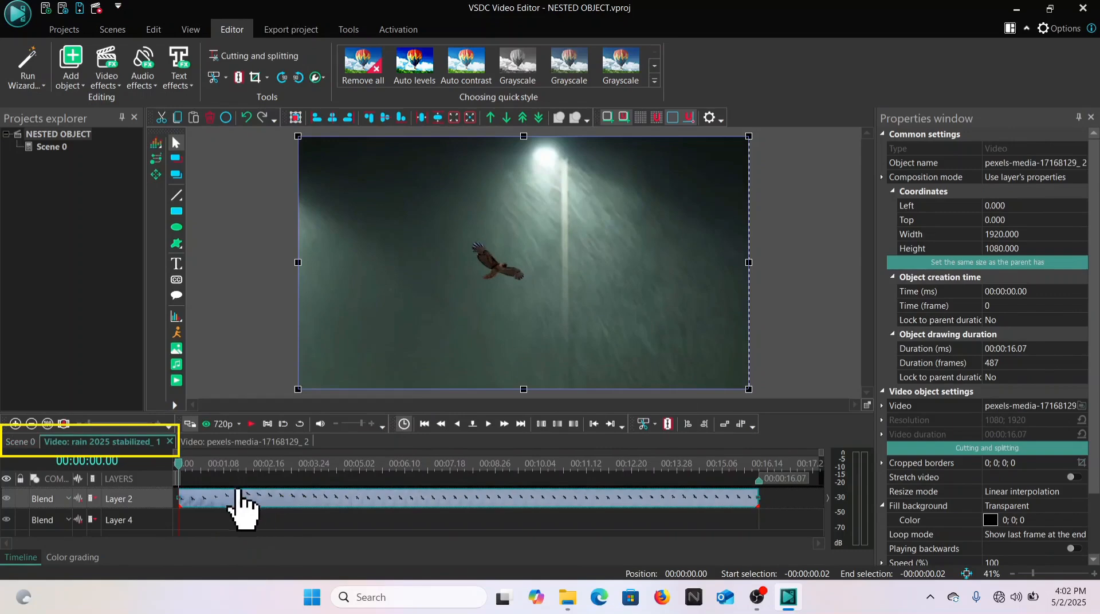
# - Go back to Scene 0 and move the rain video so it starts at 00:00:00.00
pyautogui.click(13, 442)
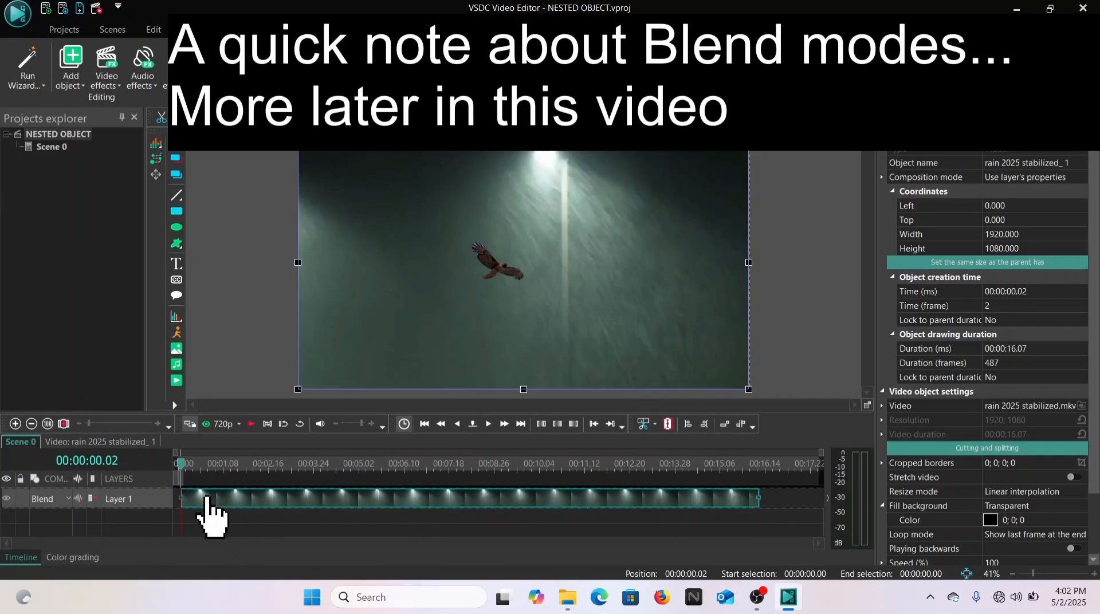
pyautogui.moveTo(198, 504); pyautogui.dragTo(178, 493)
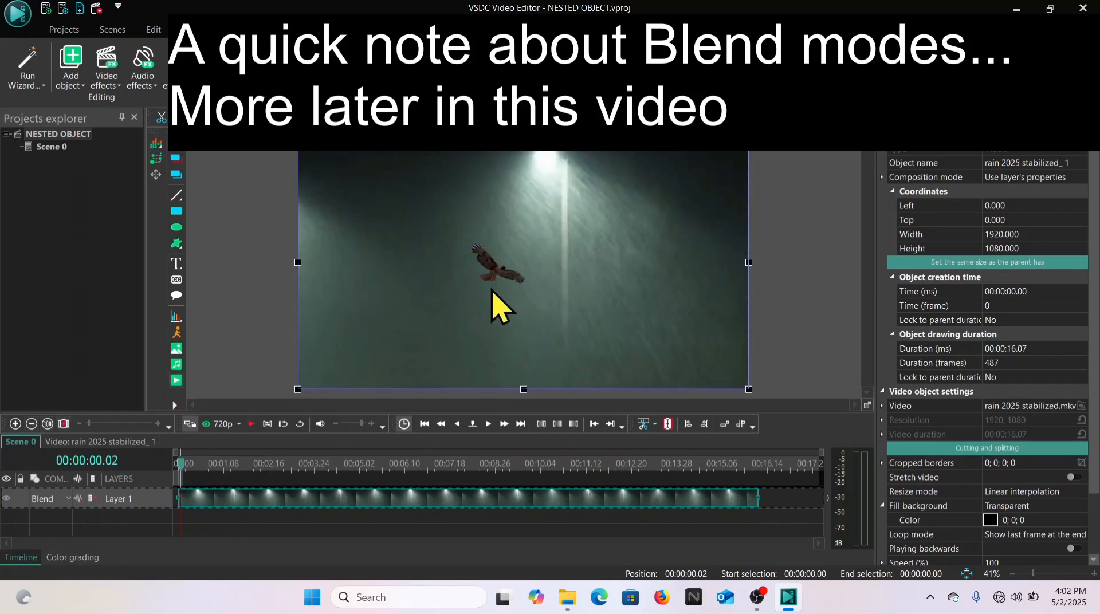
# - Open the rain video's nested timeline and try the Lighten, Darken and Invert RGB blend modes on the bird's layer
pyautogui.moveTo(241, 499)
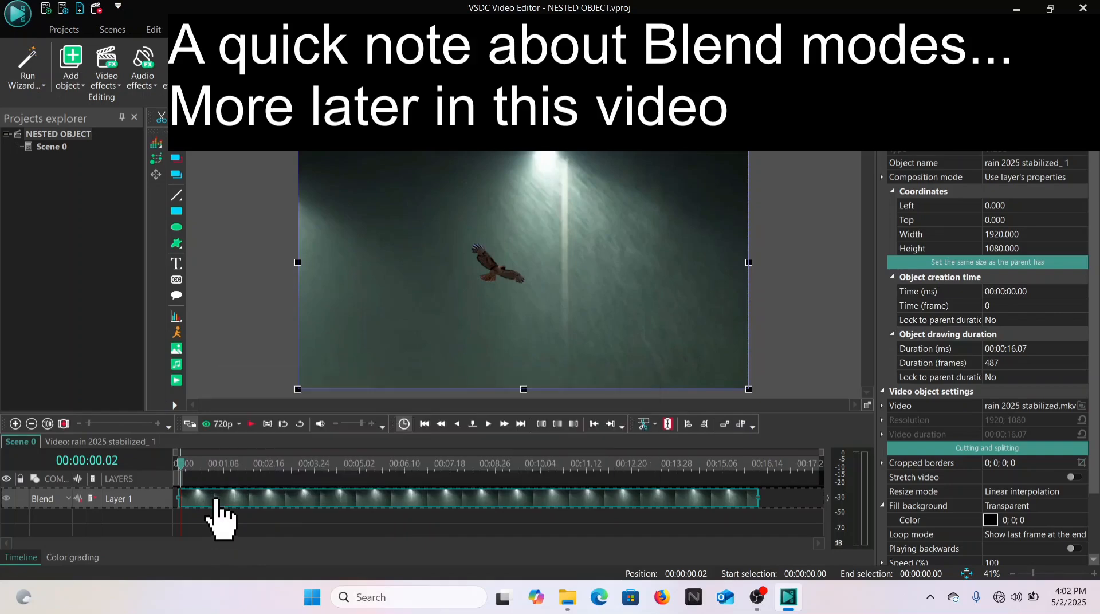
pyautogui.doubleClick(216, 501)
pyautogui.click(217, 501)
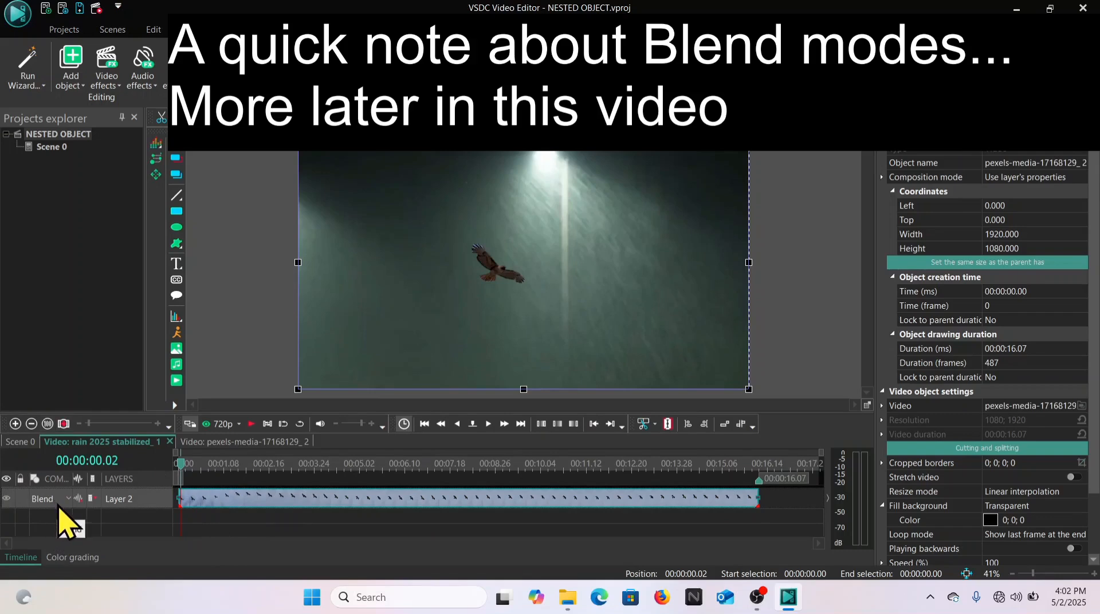
pyautogui.click(248, 501)
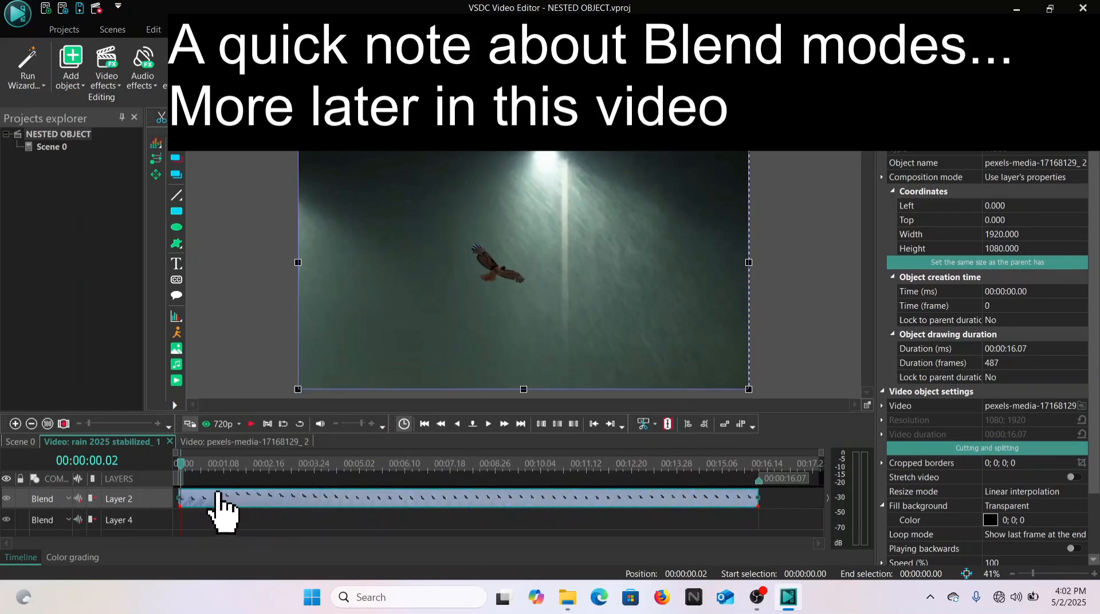
pyautogui.click(67, 498)
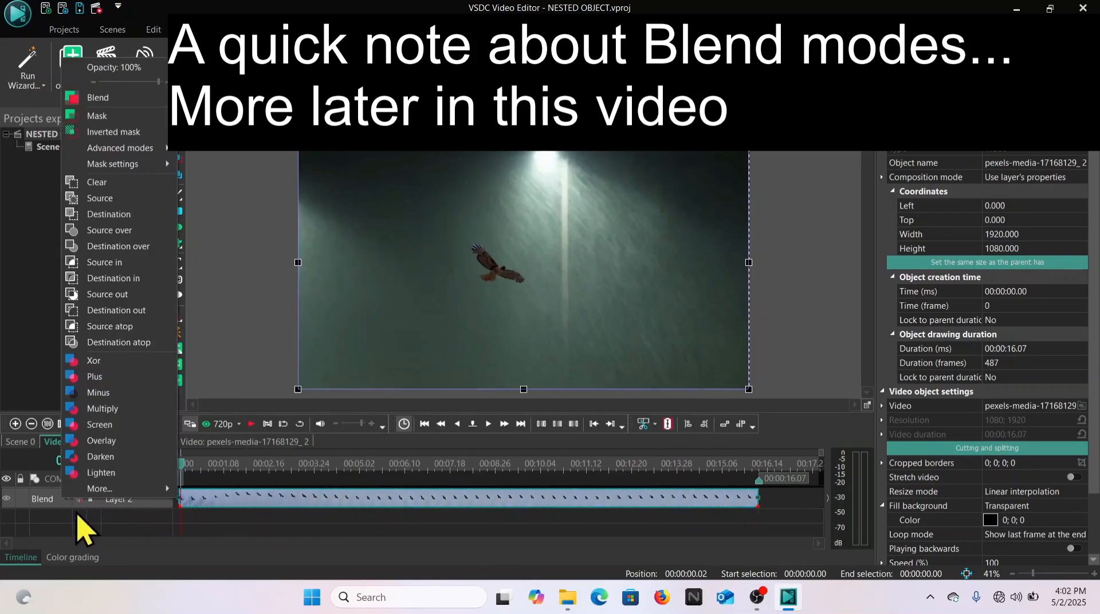
pyautogui.click(104, 478)
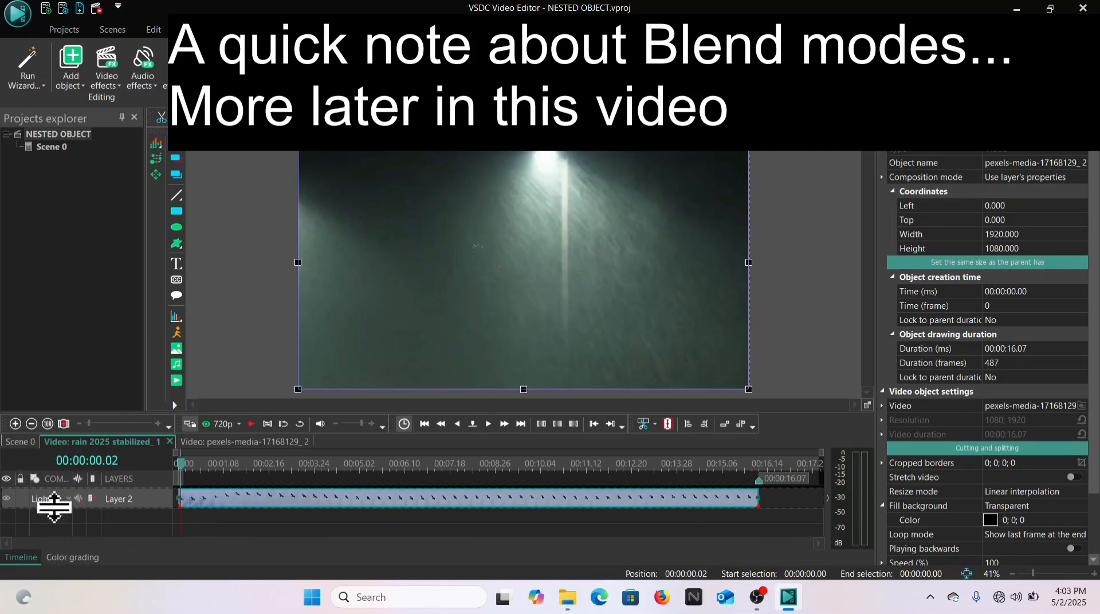
pyautogui.click(67, 499)
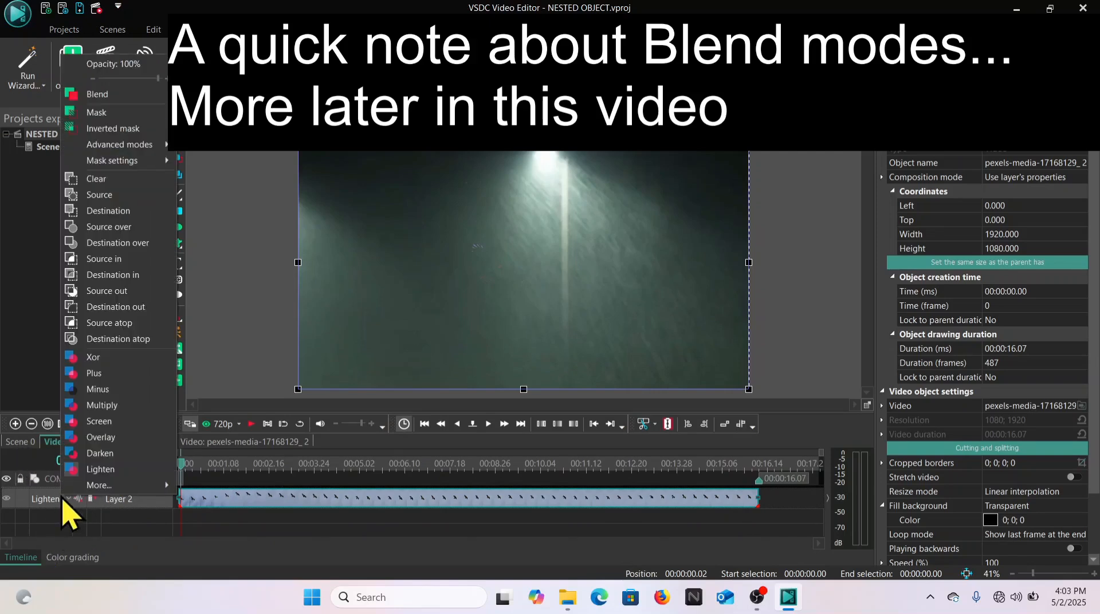
pyautogui.click(94, 453)
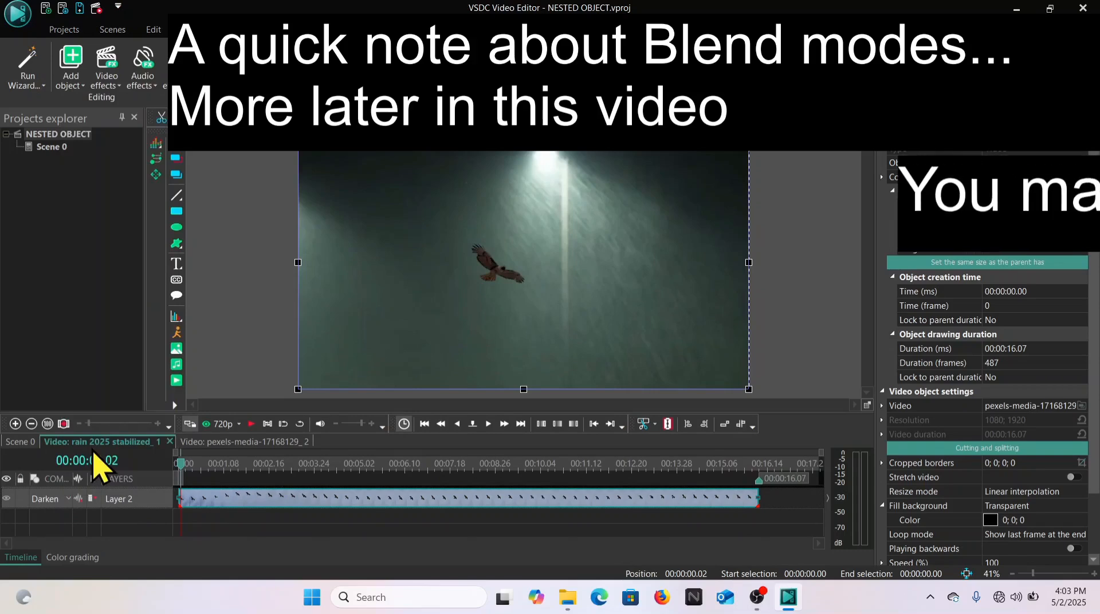
pyautogui.click(66, 498)
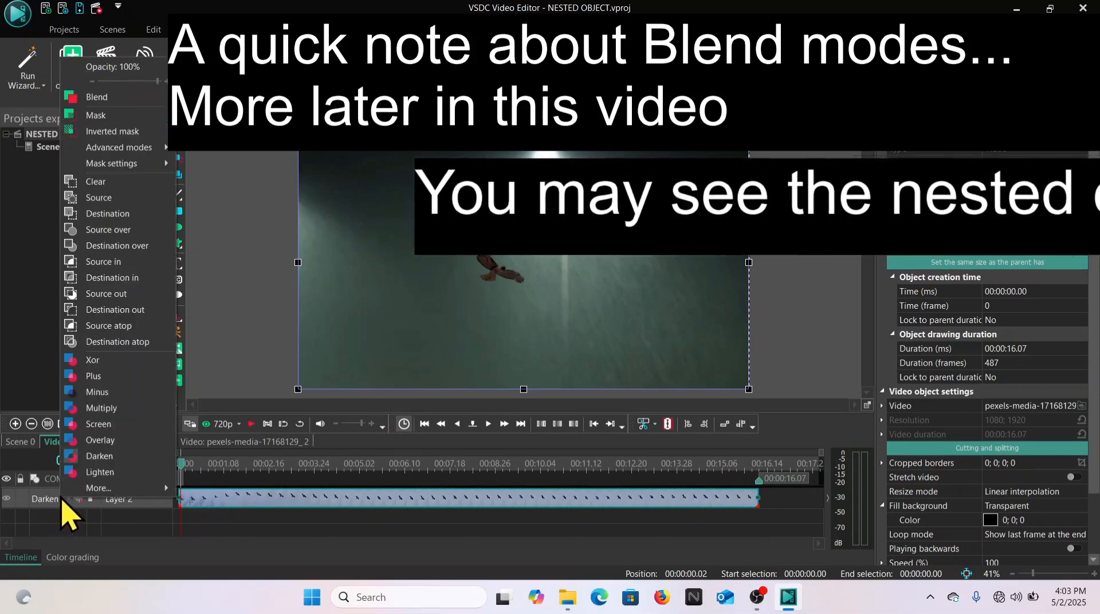
pyautogui.moveTo(95, 490)
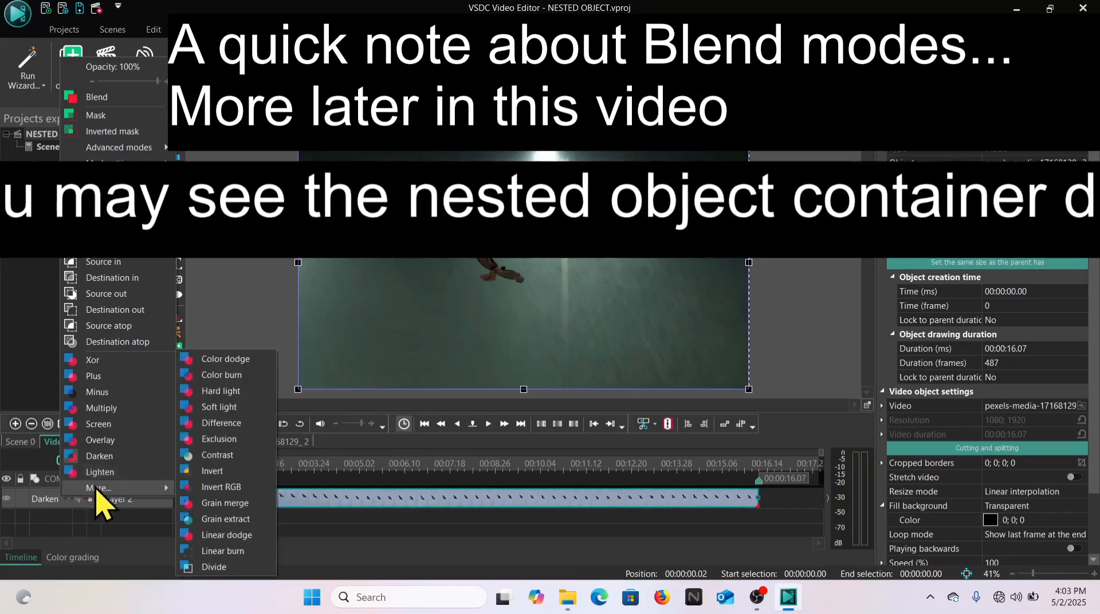
pyautogui.click(208, 488)
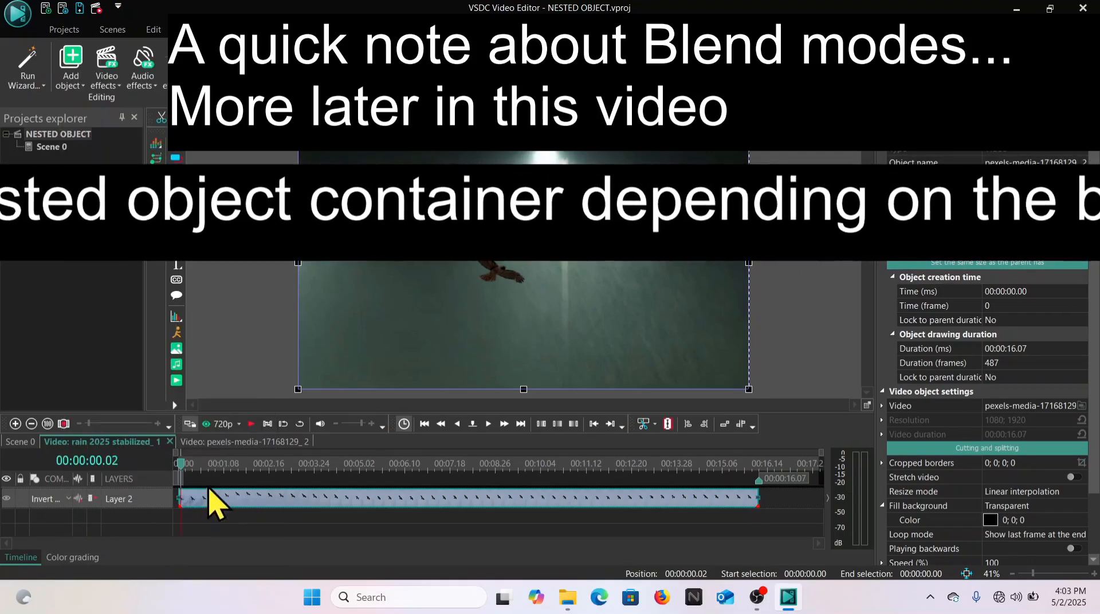
# - Set the nested bird layer's blend mode to Minus and return to Scene 0
pyautogui.scroll(-1, 66, 498)
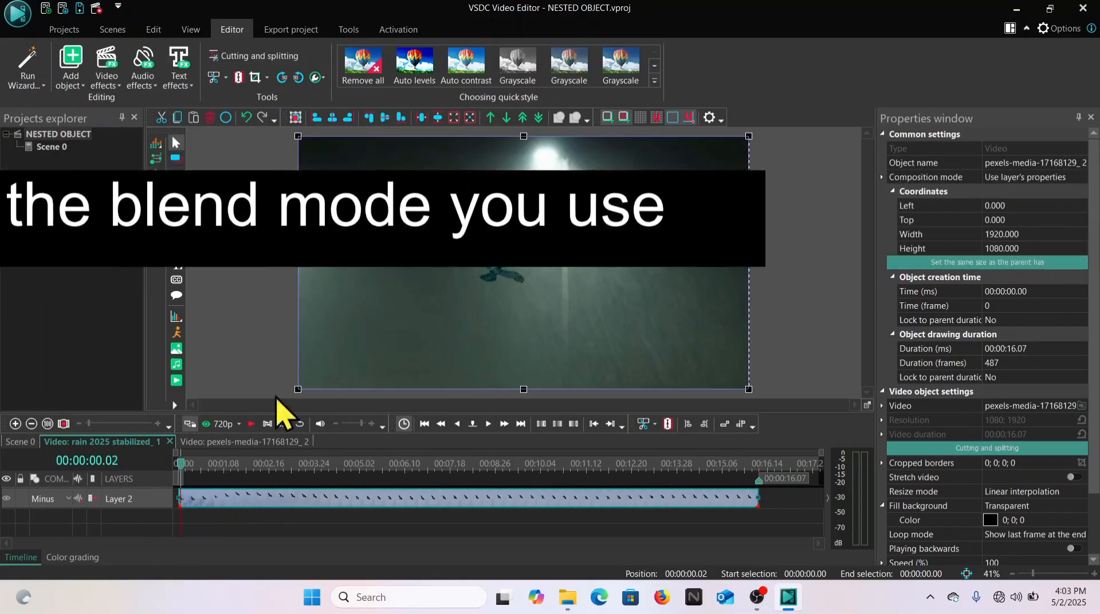
pyautogui.click(61, 498)
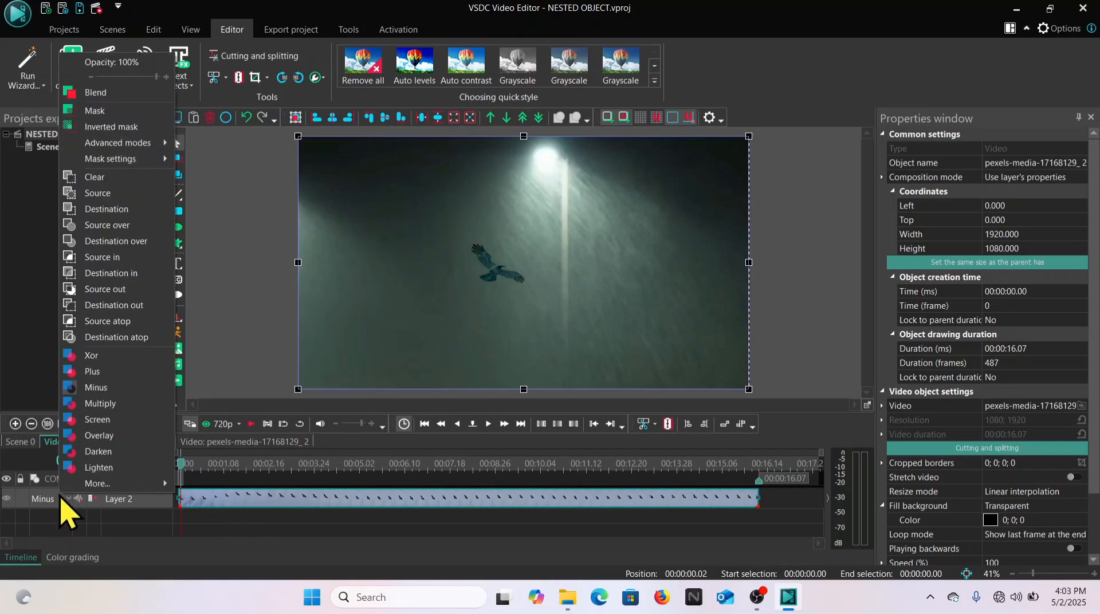
pyautogui.click(17, 441)
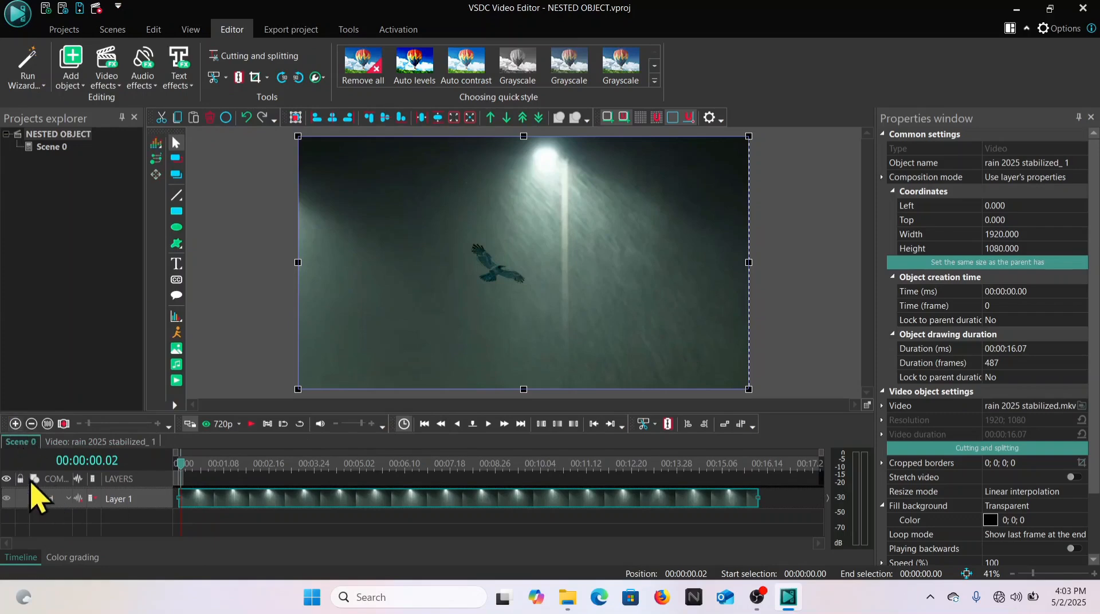
# - Try blend modes such as Plus and Minus on the rain video's layer in Scene 0 and undo the changes
pyautogui.click(36, 498)
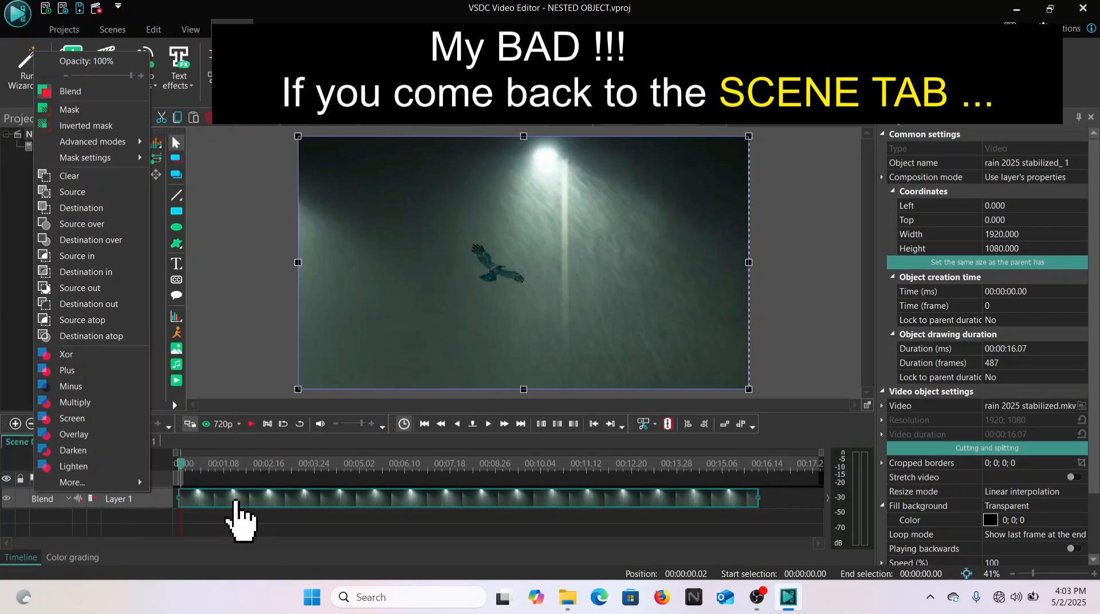
pyautogui.click(204, 523)
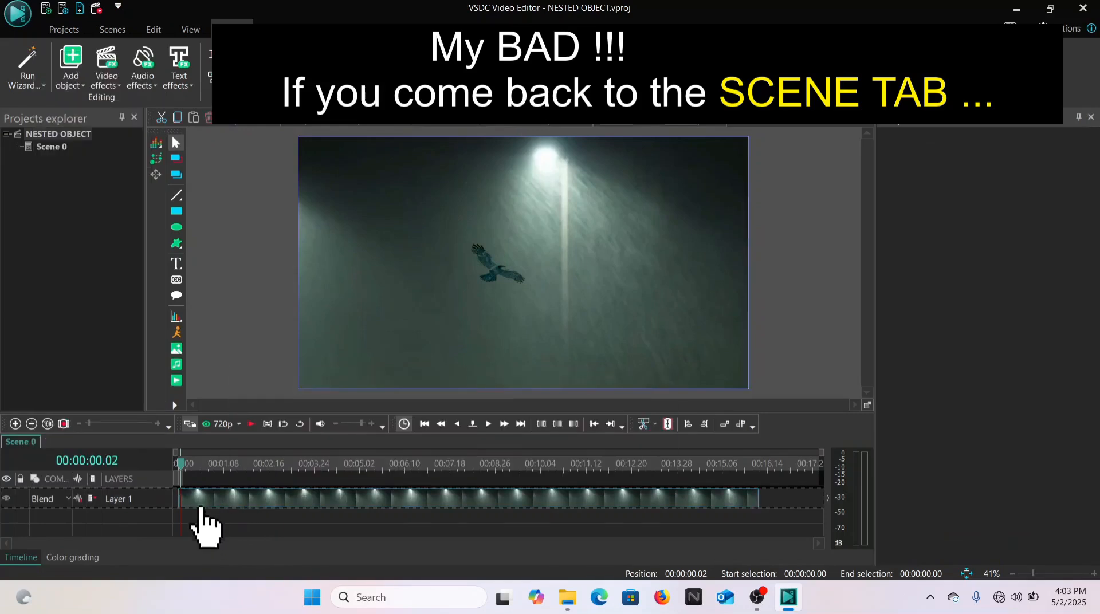
pyautogui.click(64, 499)
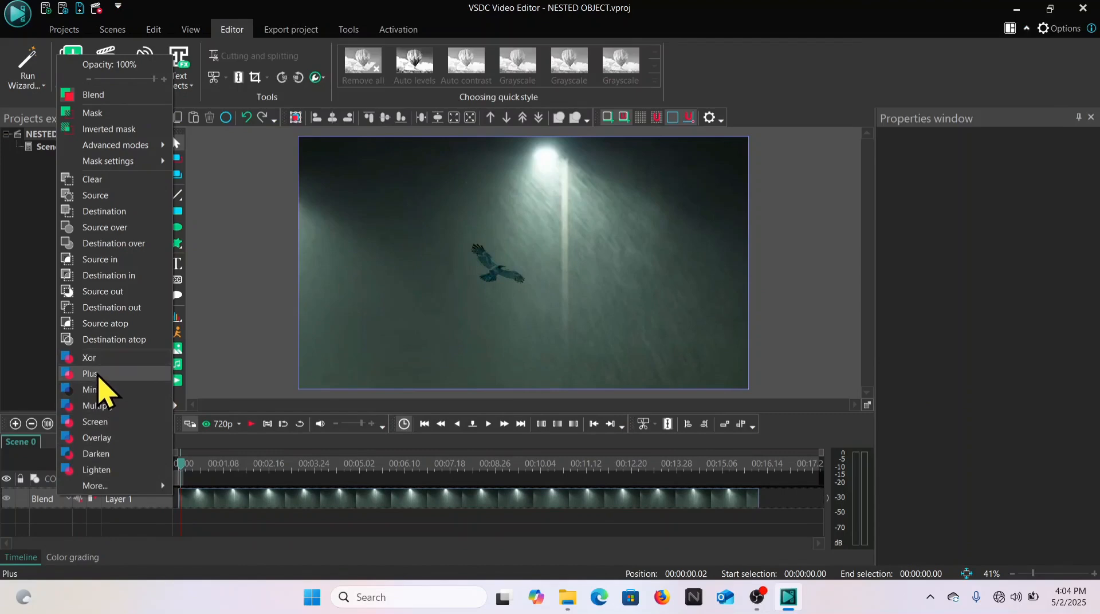
pyautogui.click(90, 373)
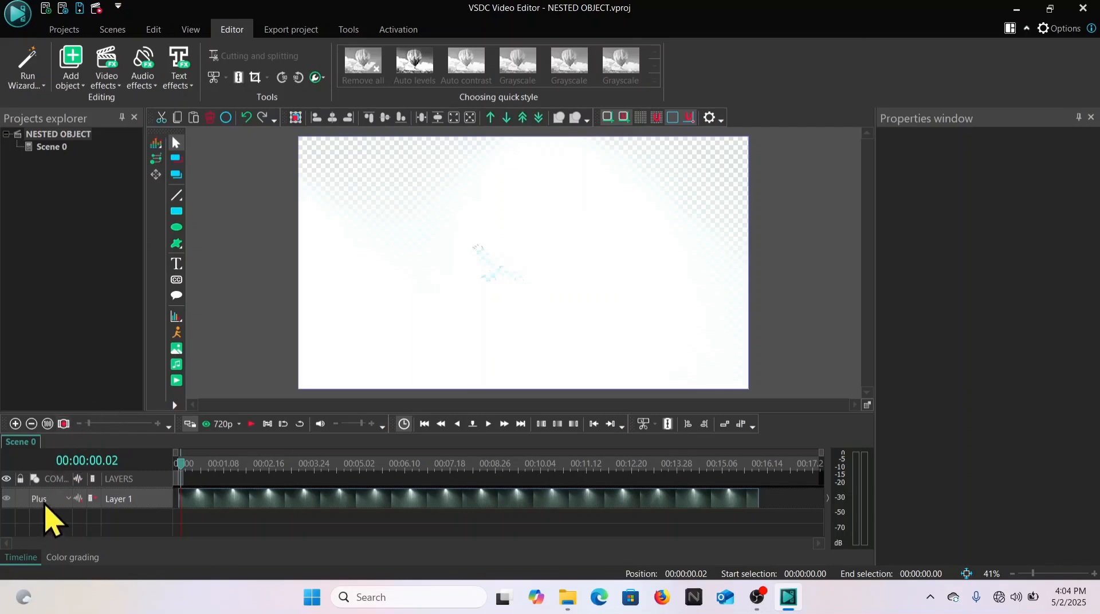
pyautogui.click(46, 505)
pyautogui.click(100, 399)
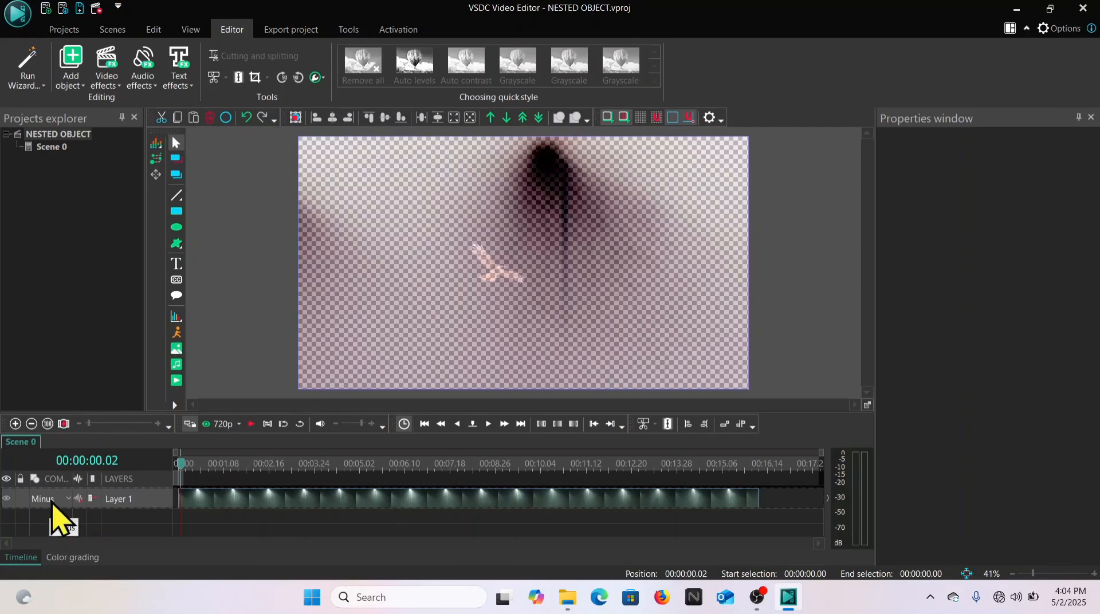
pyautogui.click(51, 503)
pyautogui.click(92, 410)
pyautogui.hotkey('ctrl', 'z')
pyautogui.hotkey('ctrl', 'z')
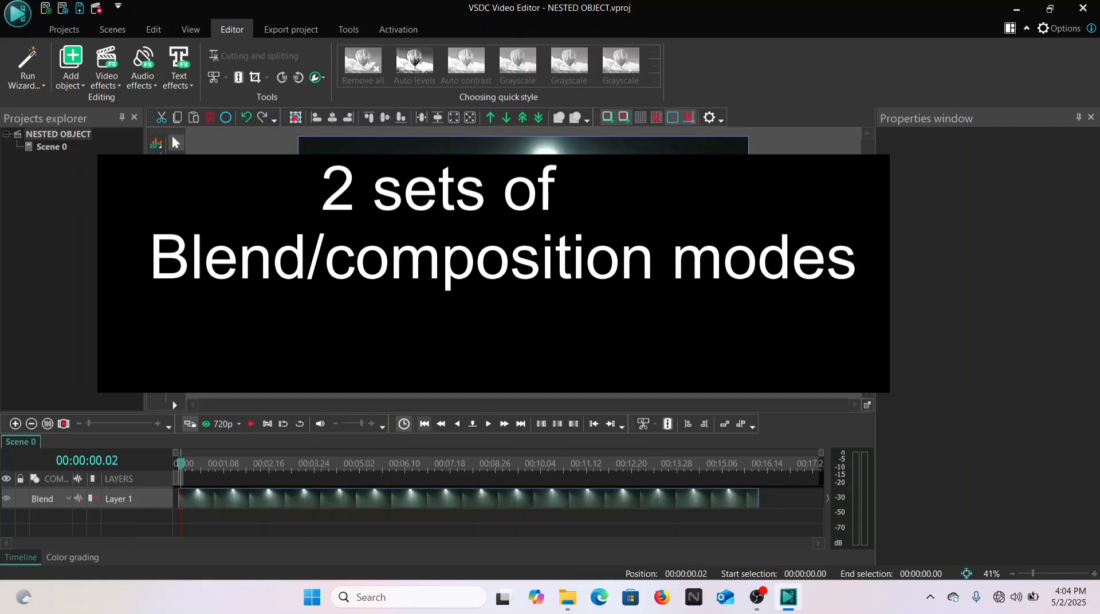
# - Make the timeline area taller below the preview and leave the rain video deselected
pyautogui.click(234, 497)
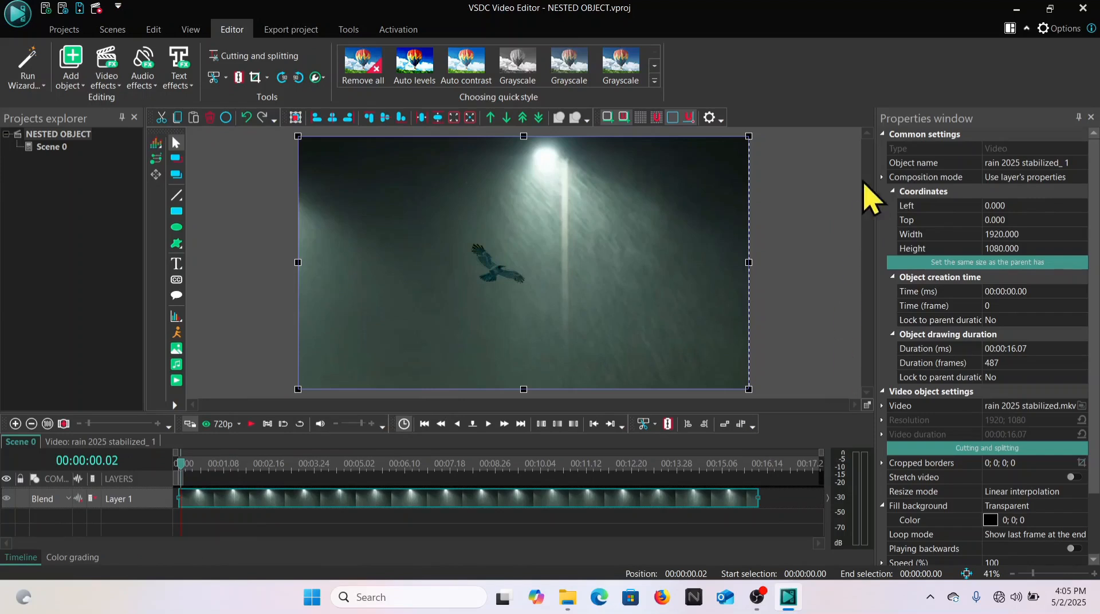
pyautogui.moveTo(780, 410); pyautogui.dragTo(782, 373)
pyautogui.scroll(-1, 871, 304)
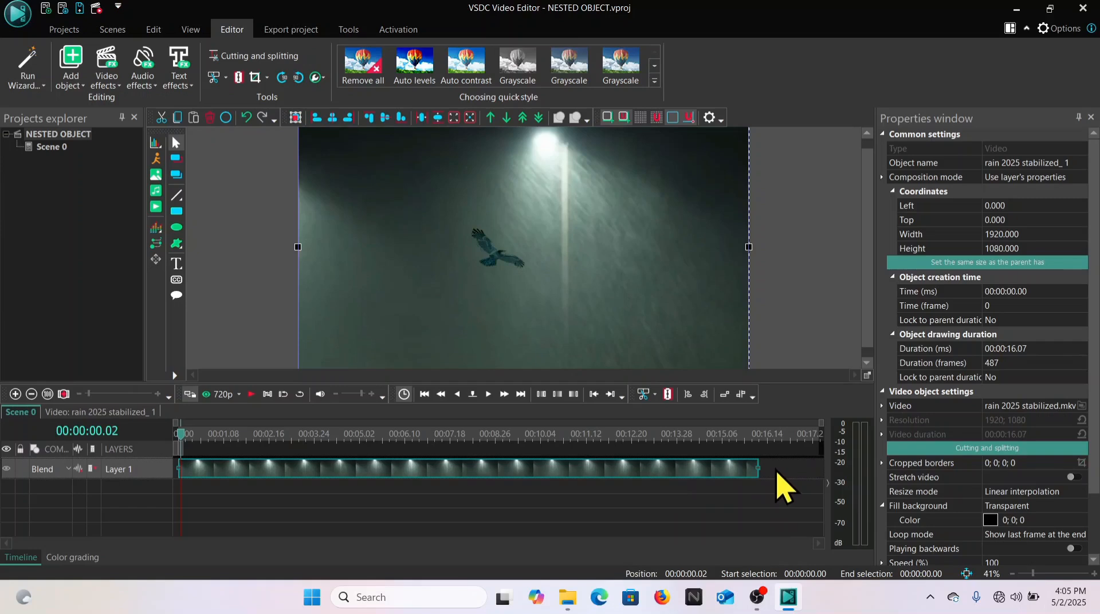
pyautogui.click(778, 522)
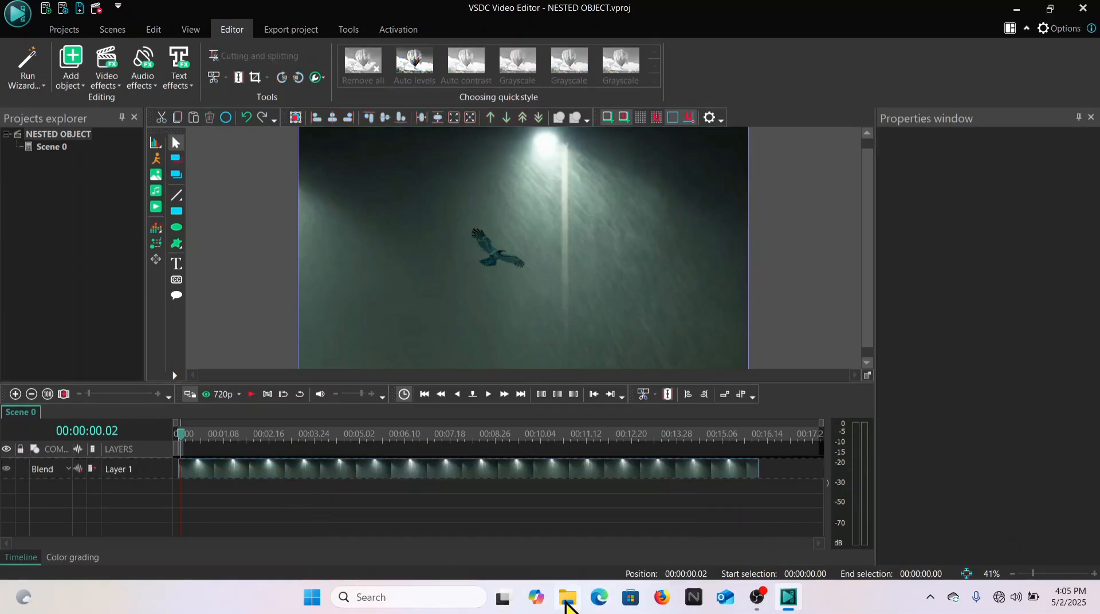
# - Switch to the NESTED OBJECTS folder in File Explorer and add the pexels-media-5560963 video to Scene 0 at 00:00:00.02
pyautogui.moveTo(566, 605)
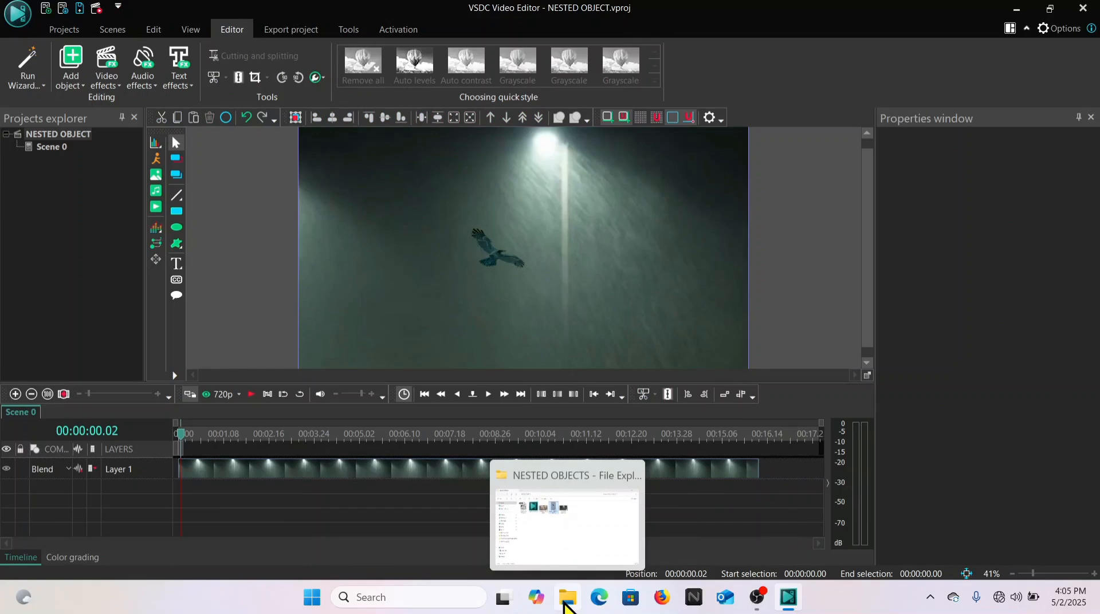
pyautogui.click(566, 601)
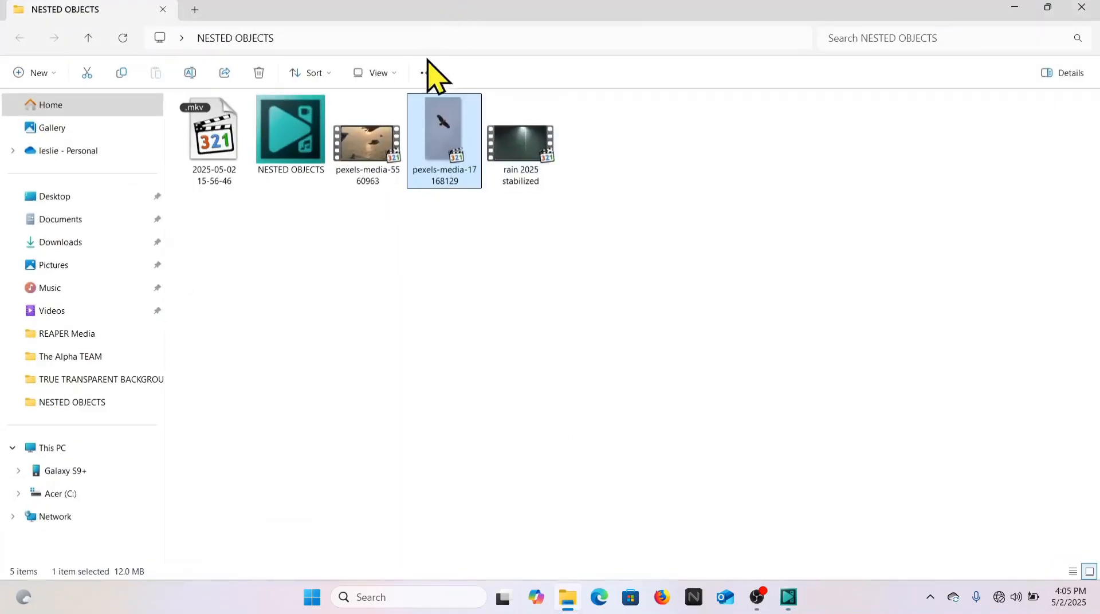
pyautogui.click(1047, 7)
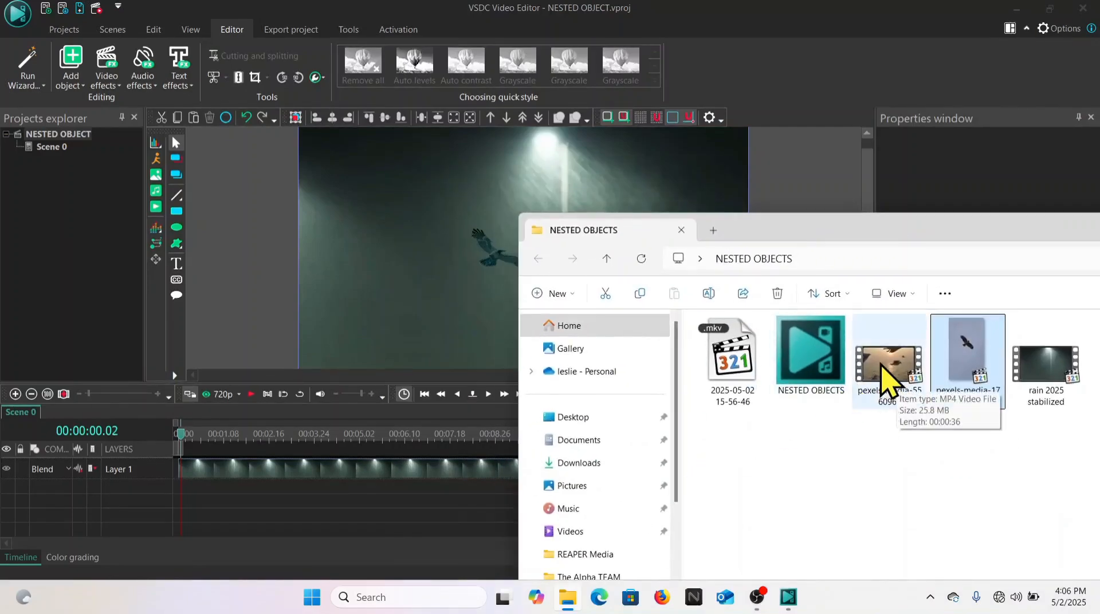
pyautogui.click(882, 380)
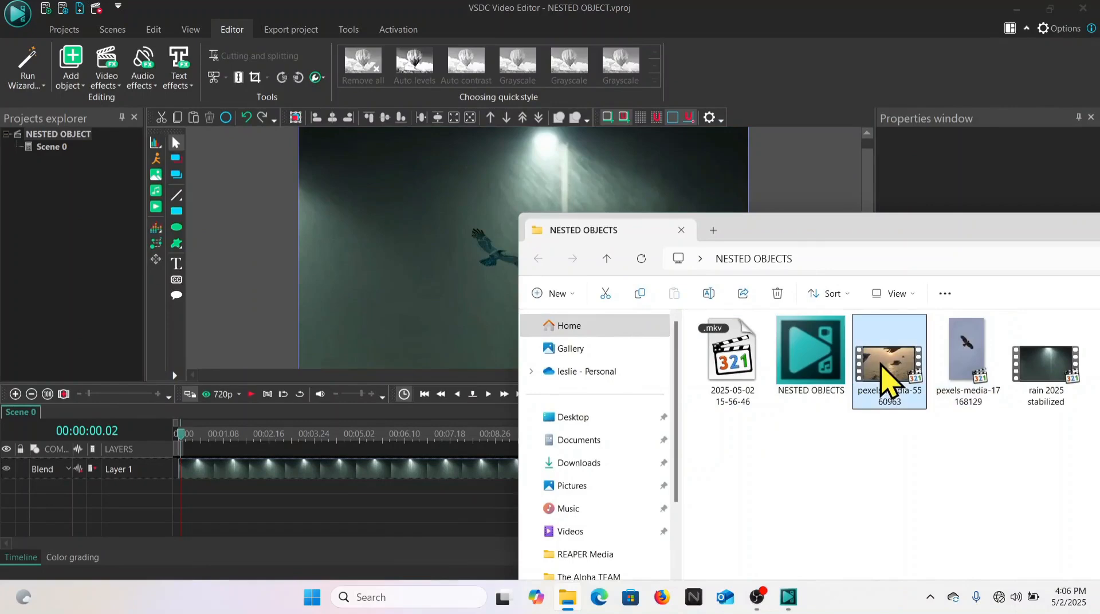
pyautogui.moveTo(882, 379); pyautogui.dragTo(395, 266)
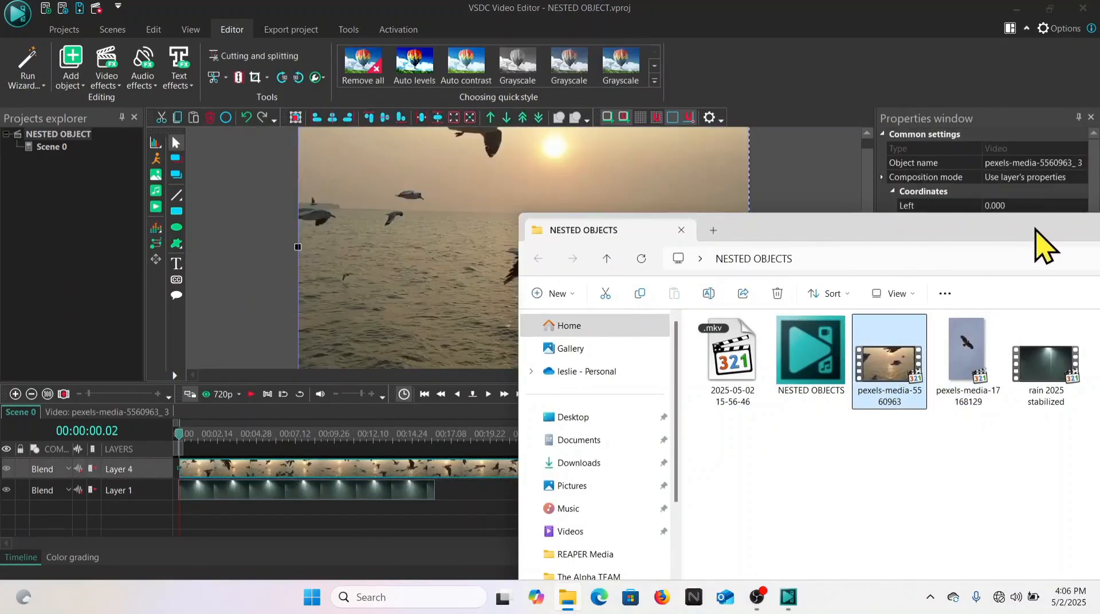
pyautogui.doubleClick(1043, 245)
pyautogui.click(1015, 10)
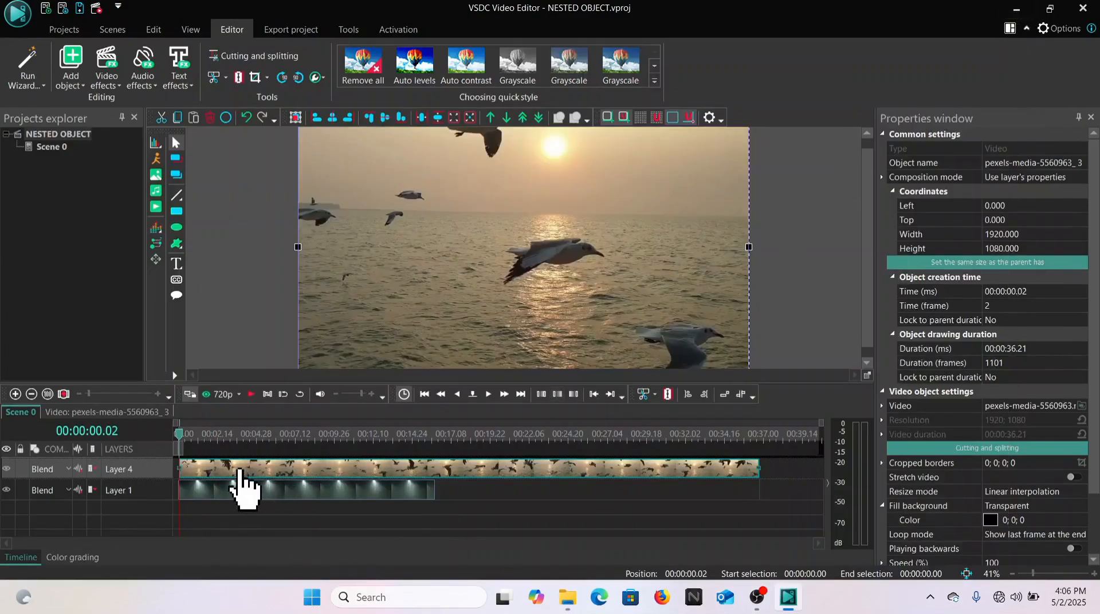
# - Move the seagull video onto Layer 1 directly after the rain video, starting at 00:00:16.07
pyautogui.moveTo(238, 475)
pyautogui.moveTo(238, 473); pyautogui.dragTo(409, 498)
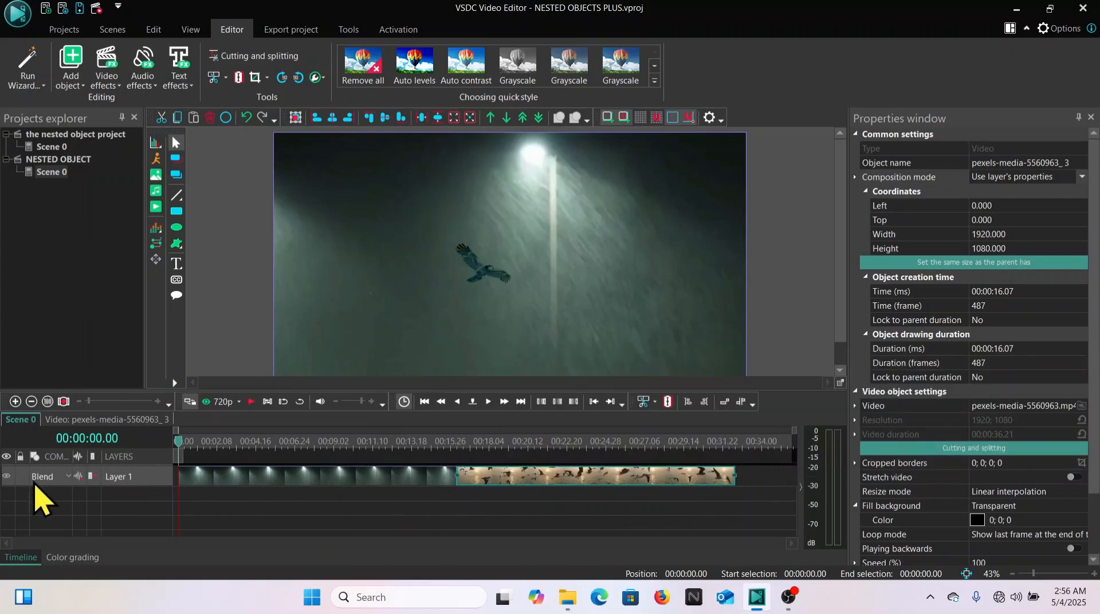
# - Try the Darken and Linear burn blend modes on Layer 1 and preview the seagull clip at 00:00:20.11
pyautogui.click(64, 478)
pyautogui.moveTo(92, 465)
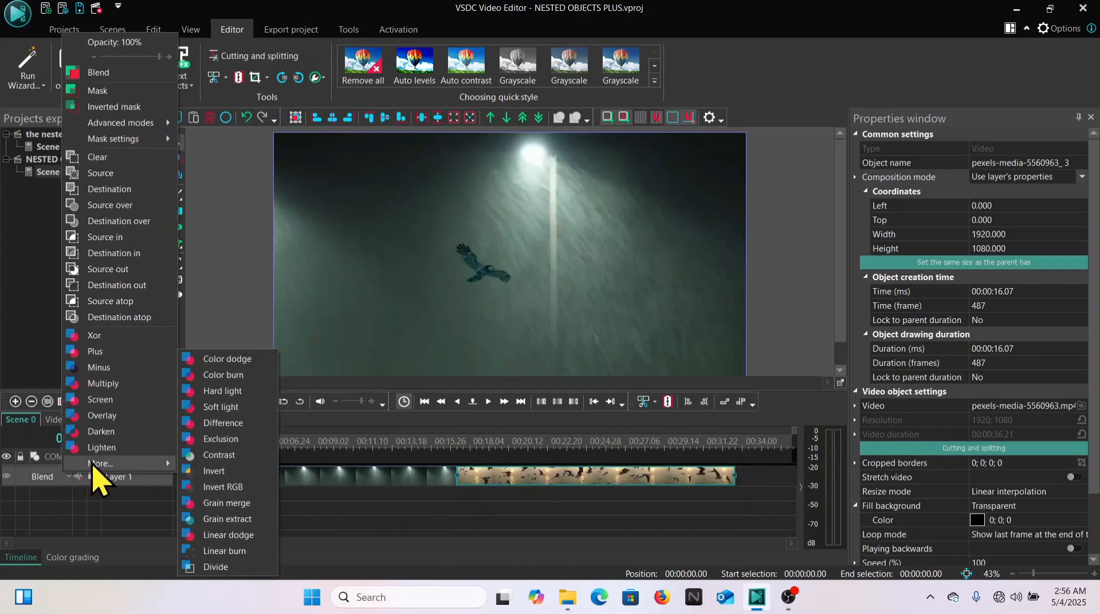
pyautogui.click(101, 432)
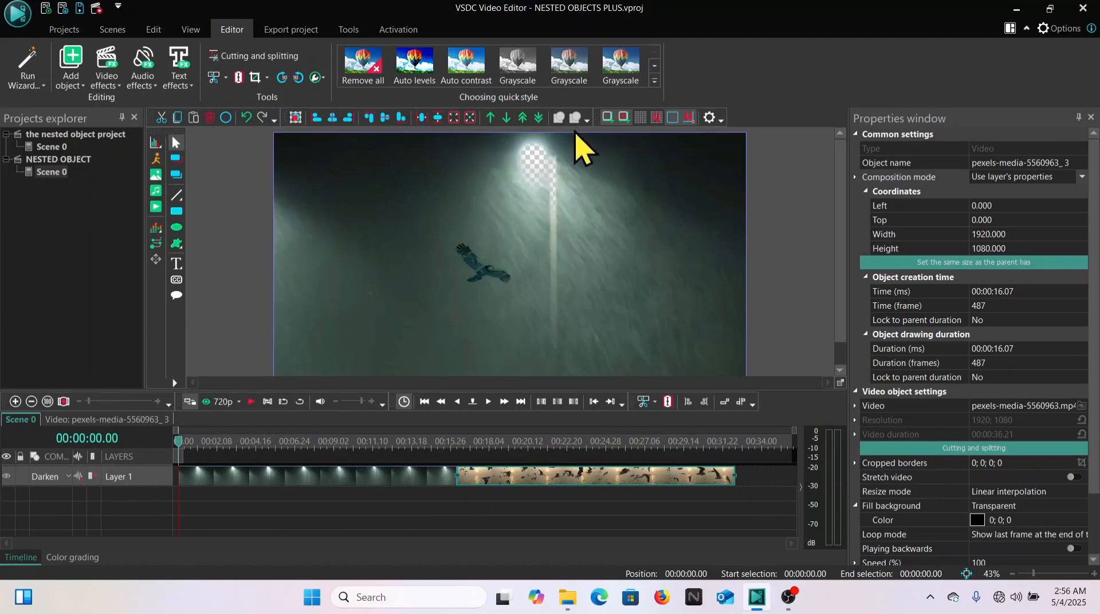
pyautogui.click(58, 478)
pyautogui.moveTo(88, 465)
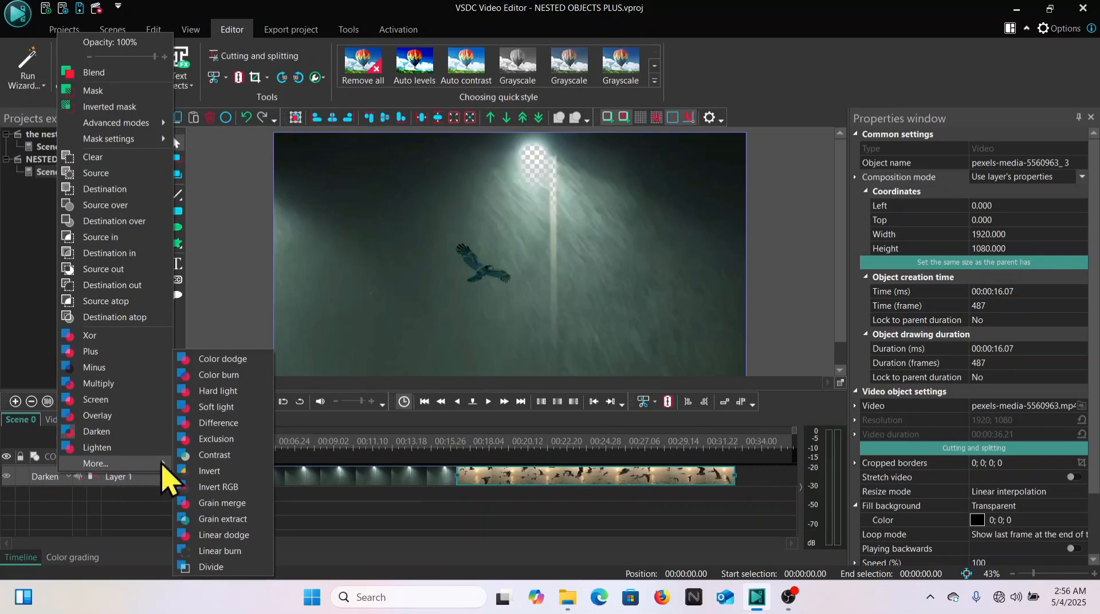
pyautogui.click(216, 550)
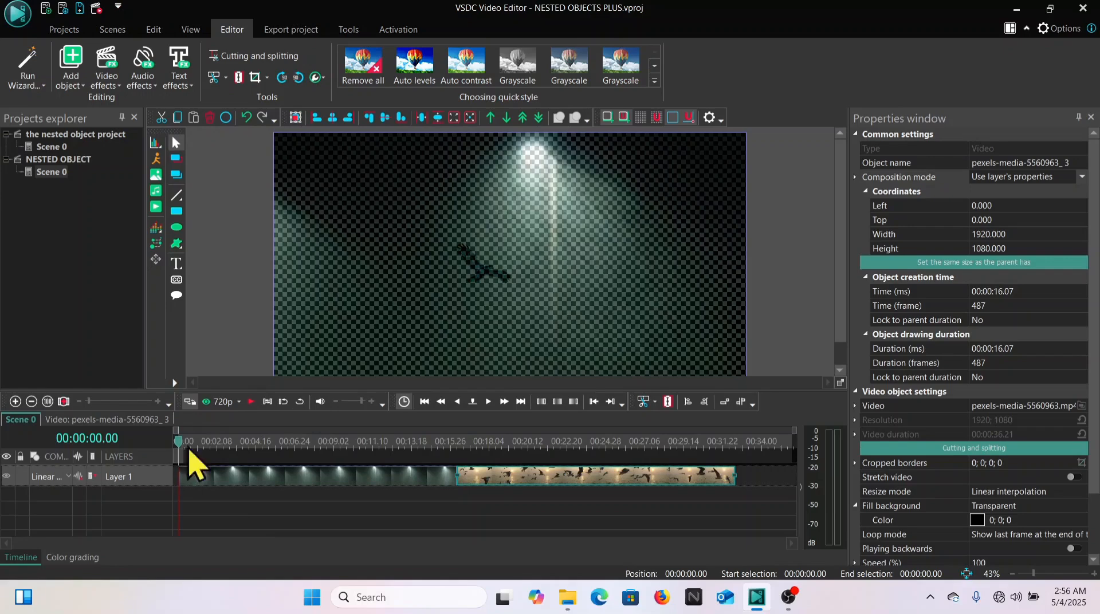
pyautogui.click(527, 448)
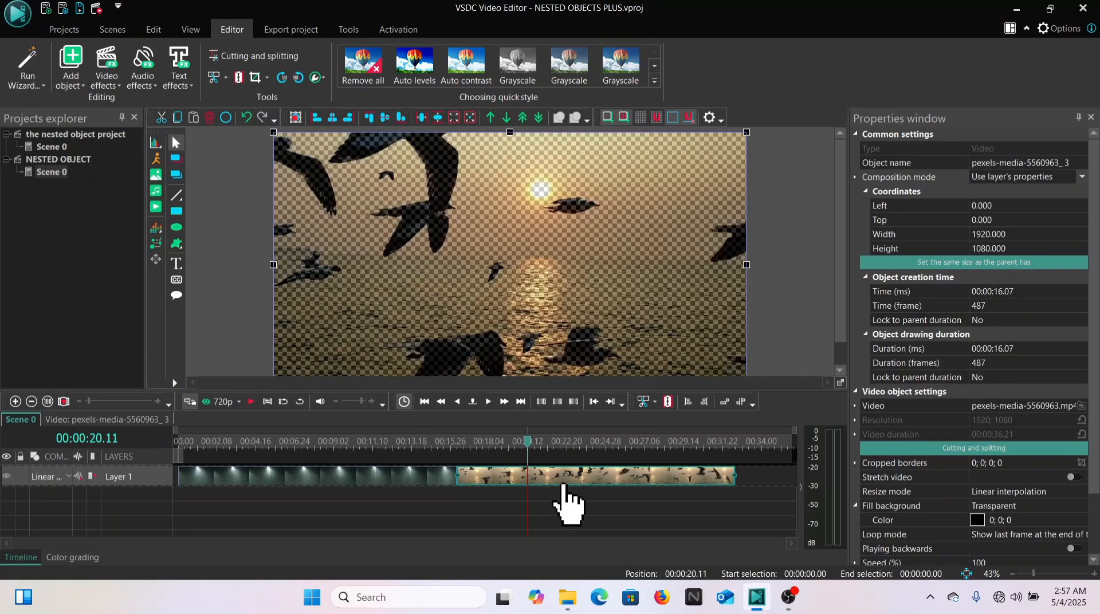
# - Return Layer 1's blend mode to Blend and preview the rain clip at 00:00:04.05
pyautogui.click(63, 476)
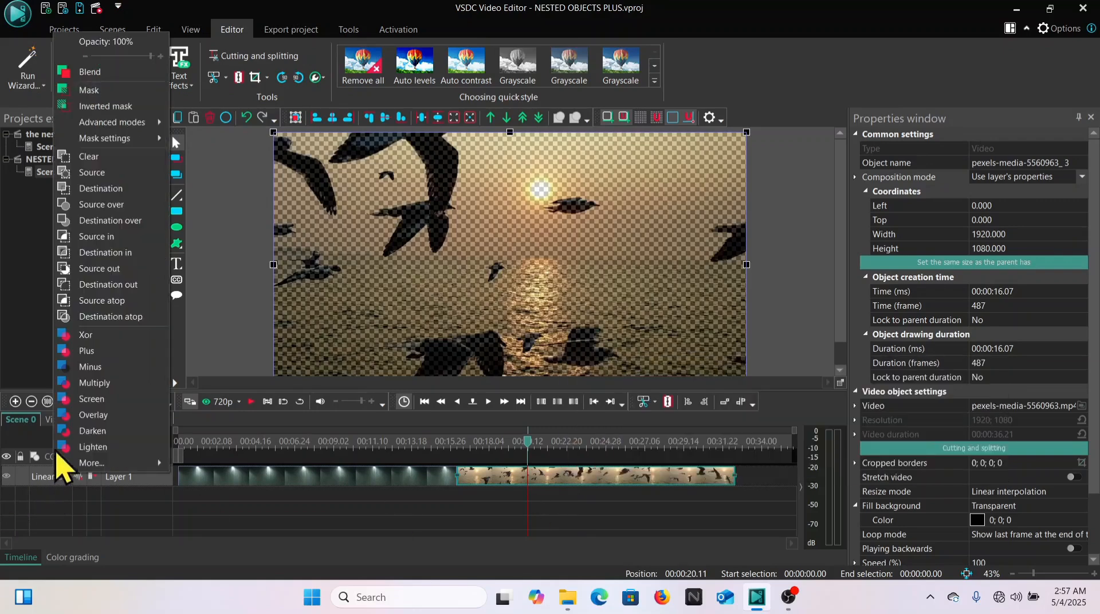
pyautogui.click(115, 73)
pyautogui.click(250, 441)
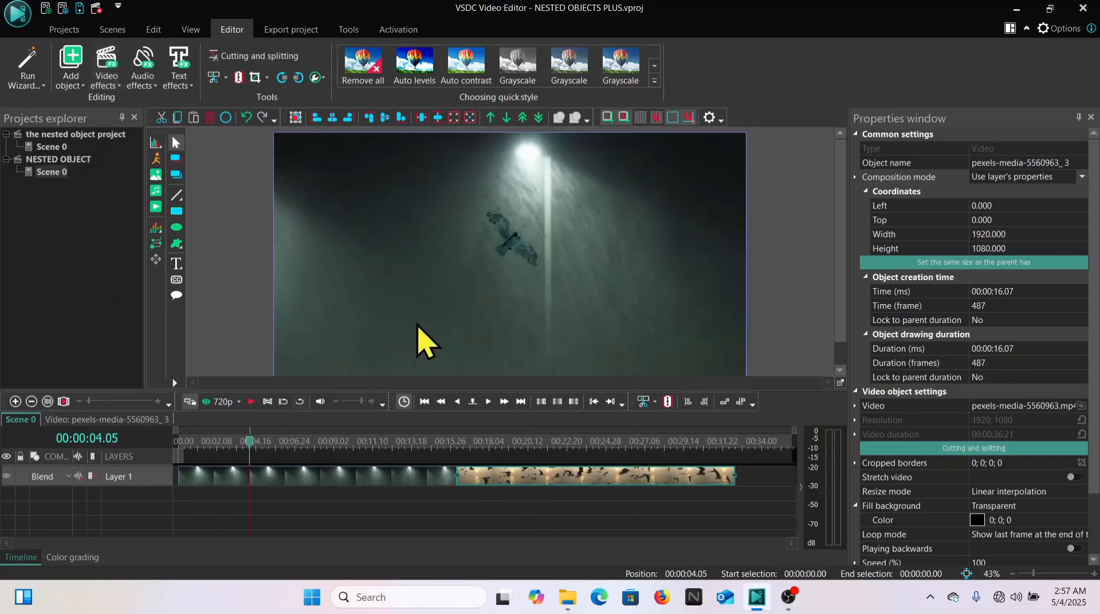
# - Apply Linear burn to Layer 1 and preview the rain clip at 00:00:07.20 and the seagull clip at 00:00:22.11
pyautogui.click(51, 476)
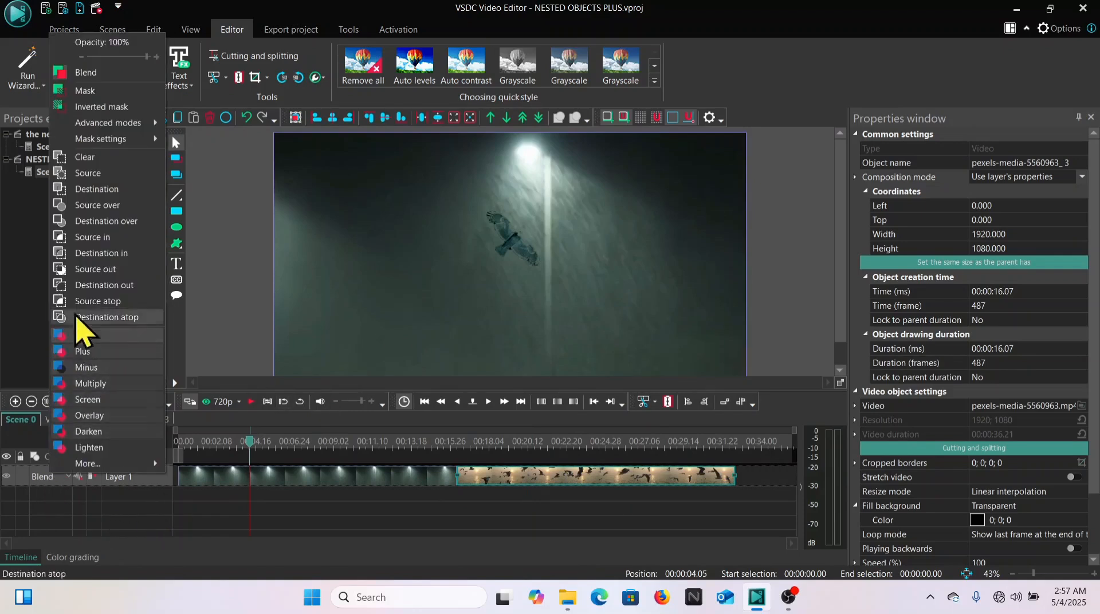
pyautogui.moveTo(88, 464)
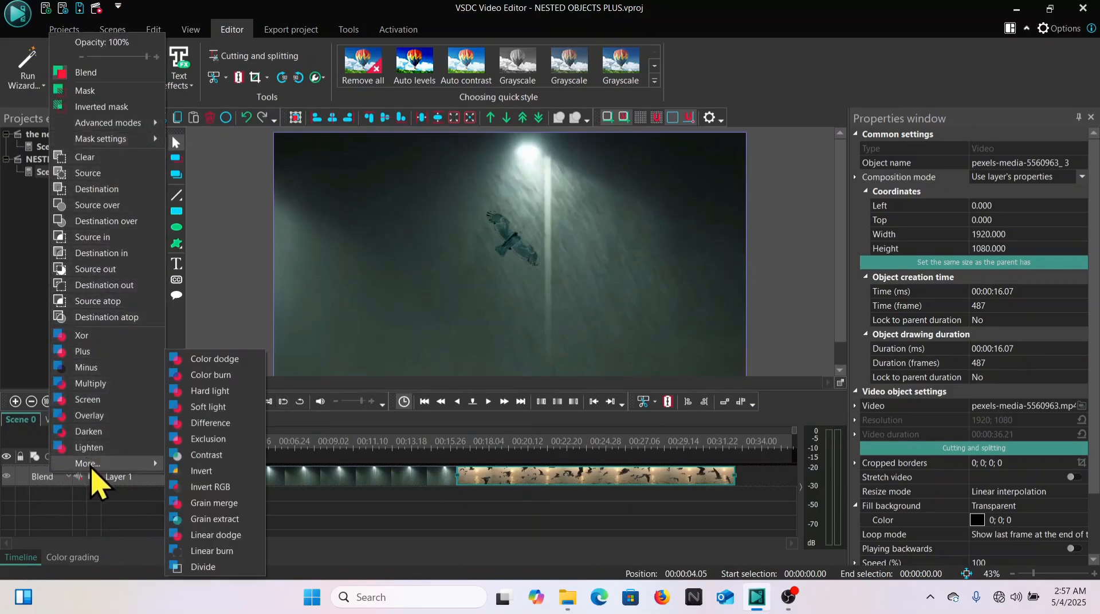
pyautogui.click(219, 551)
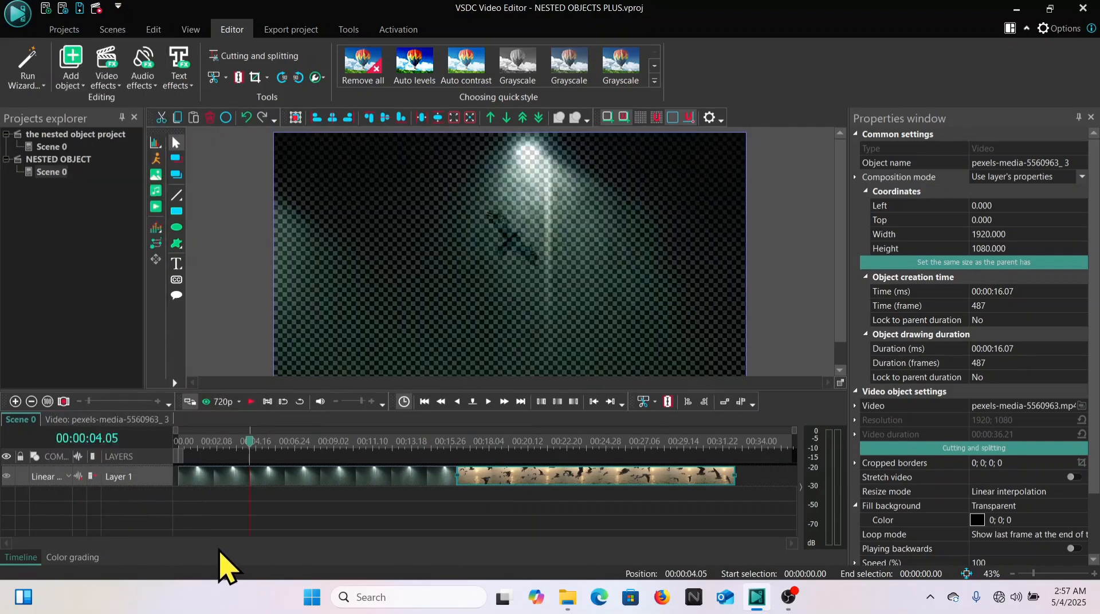
pyautogui.click(59, 480)
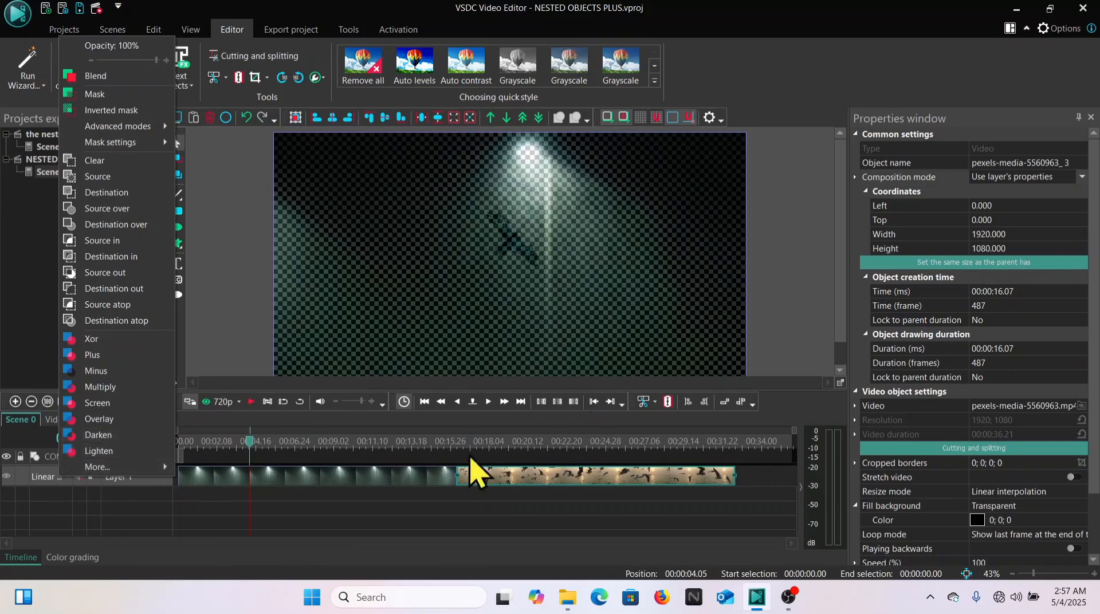
pyautogui.click(311, 442)
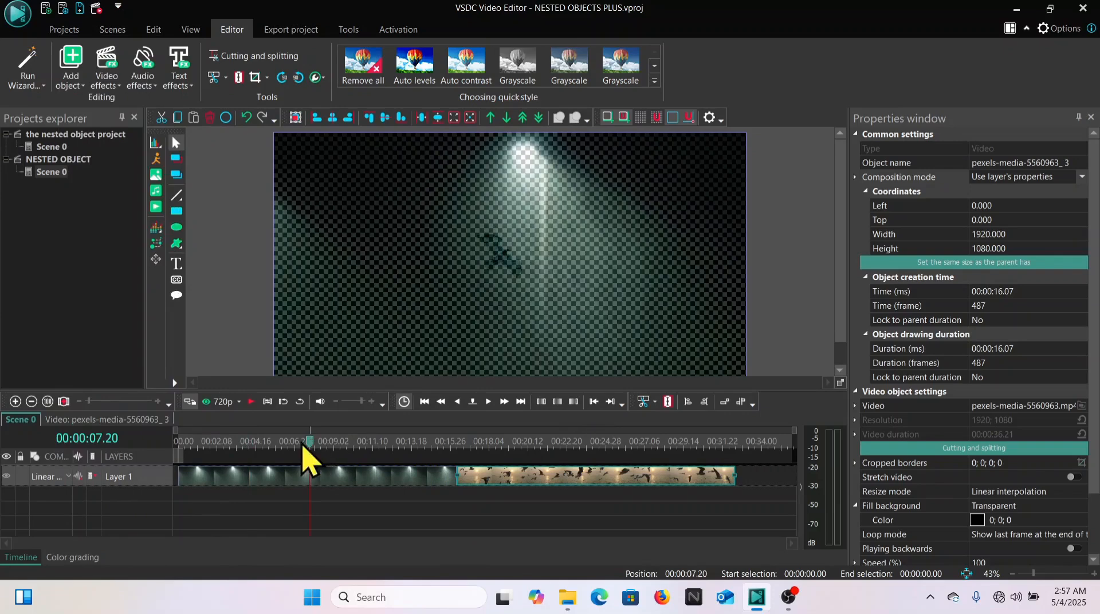
pyautogui.click(562, 443)
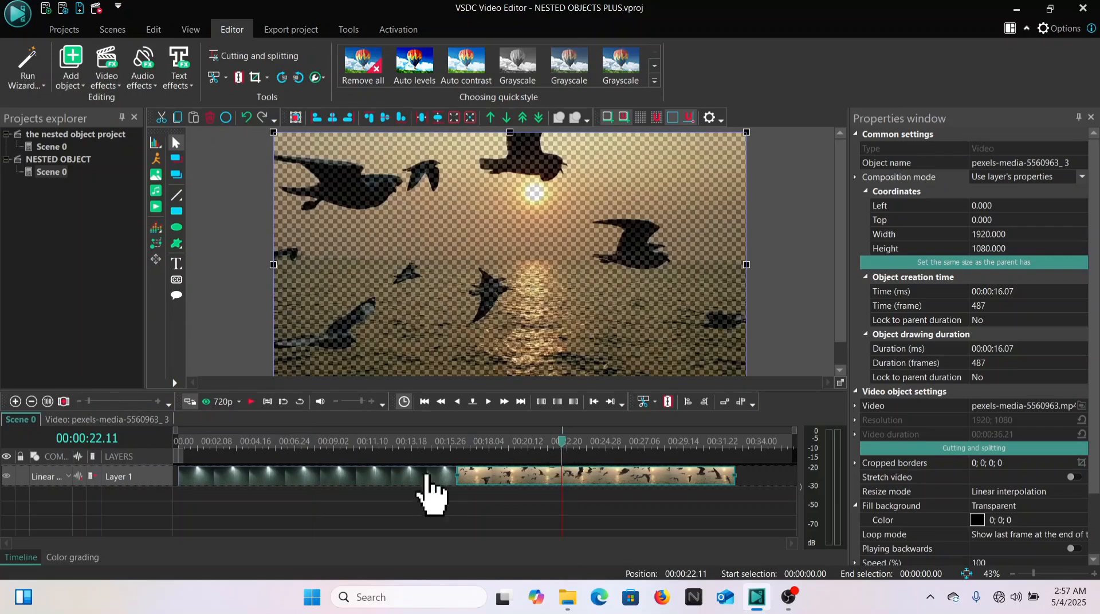
# - Set the seagull clip's own composition mode to Contrast instead of using the layer's properties
pyautogui.click(232, 516)
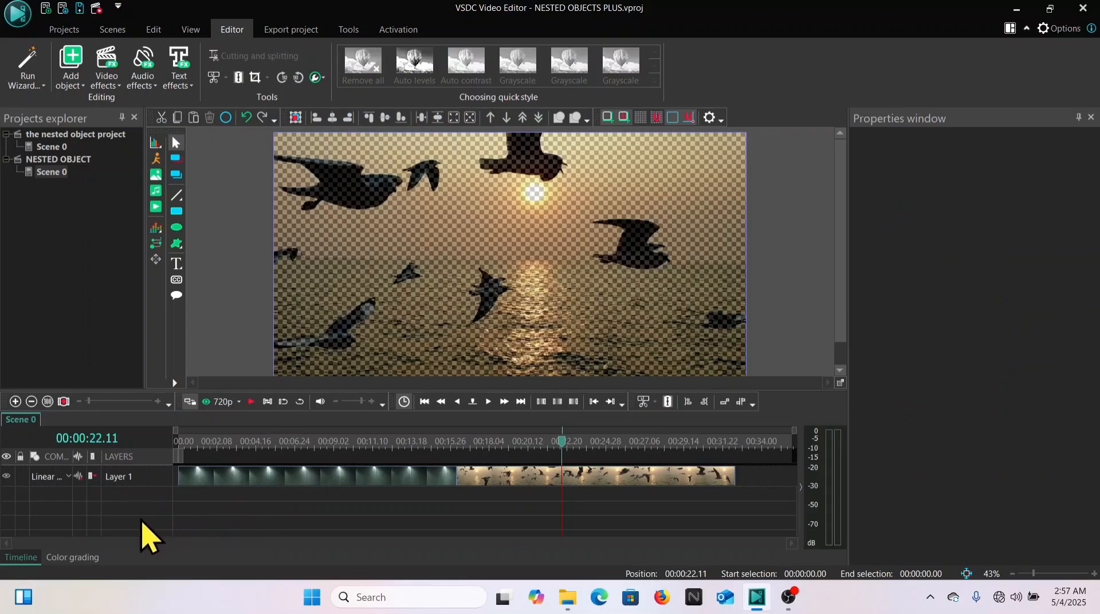
pyautogui.click(567, 478)
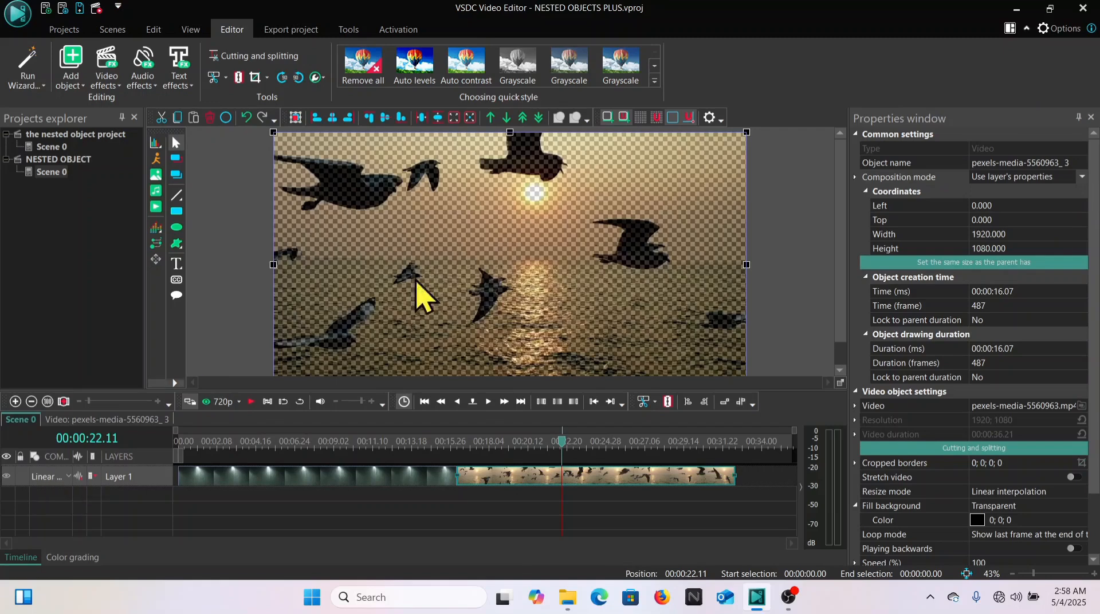
pyautogui.click(1081, 179)
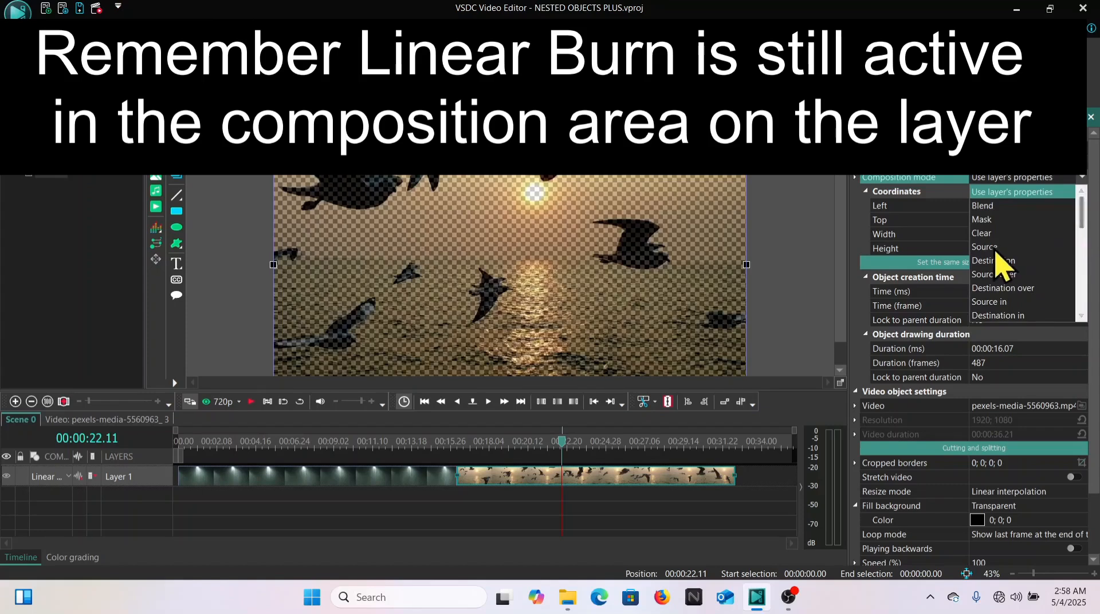
pyautogui.scroll(-1, 1040, 261)
pyautogui.scroll(-1, 1034, 254)
pyautogui.scroll(-1, 1034, 252)
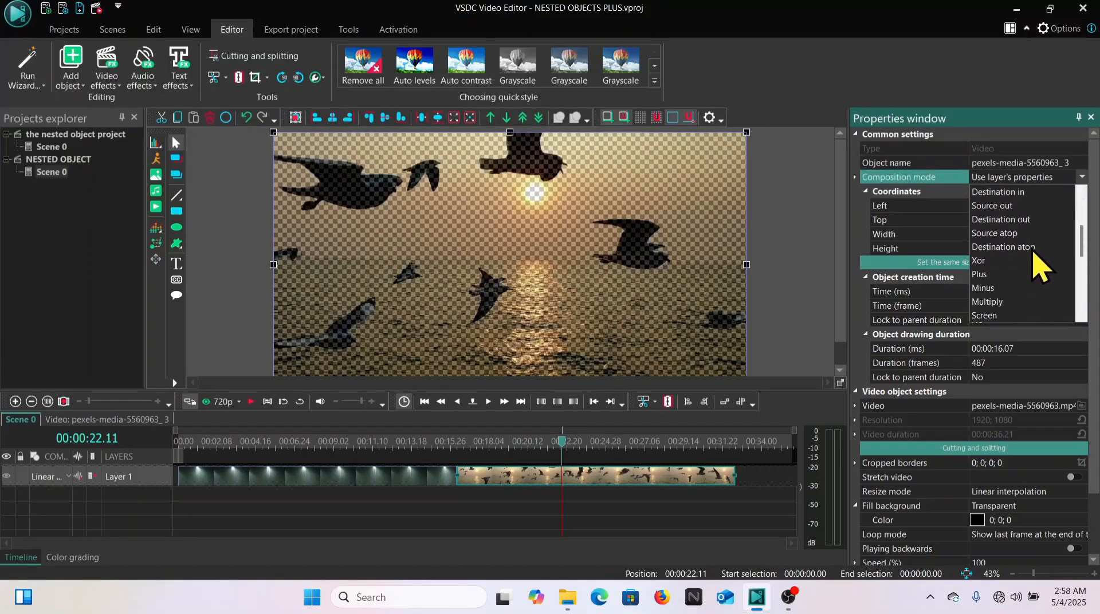
pyautogui.scroll(-1, 1040, 266)
pyautogui.scroll(-4, 1038, 266)
pyautogui.scroll(-1, 1038, 266)
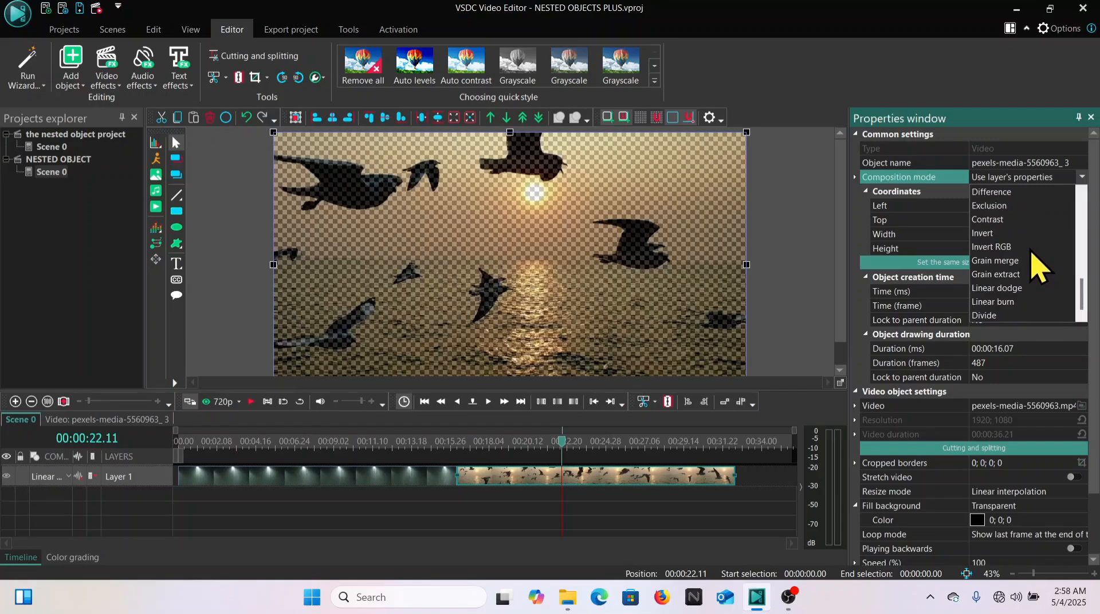
pyautogui.click(1003, 220)
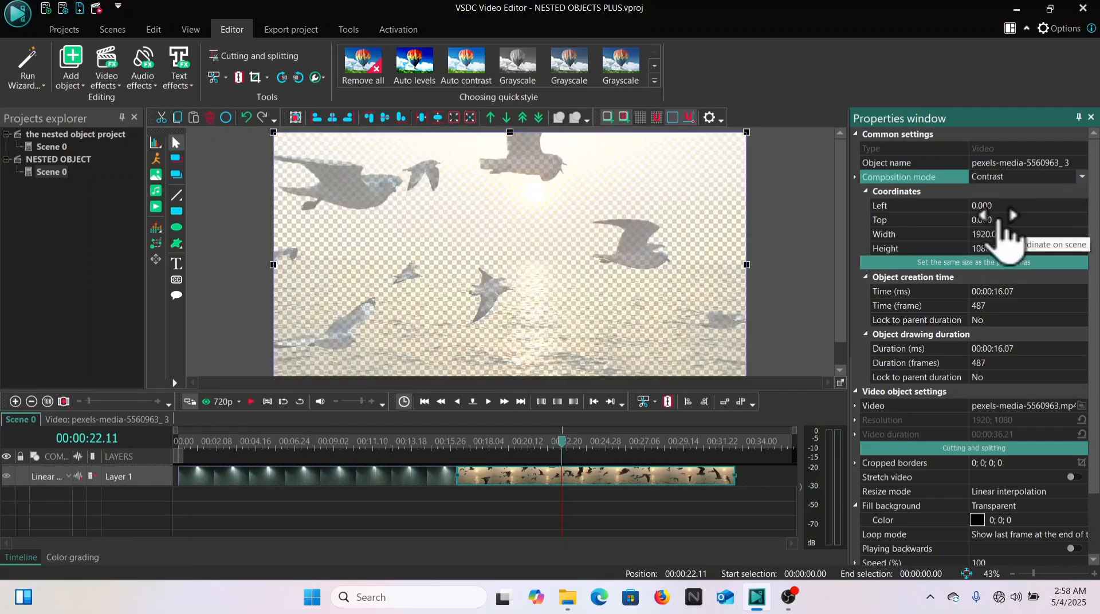
# - Preview the rain clip at 00:00:07.12 and reset Layer 1's blend mode to Blend
pyautogui.moveTo(560, 589)
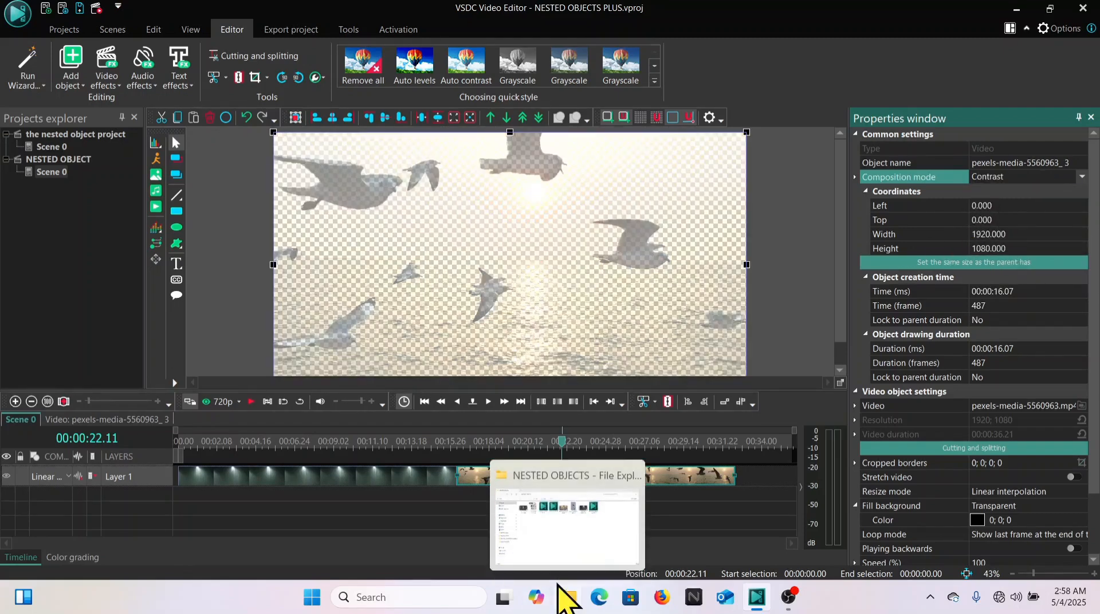
pyautogui.click(607, 546)
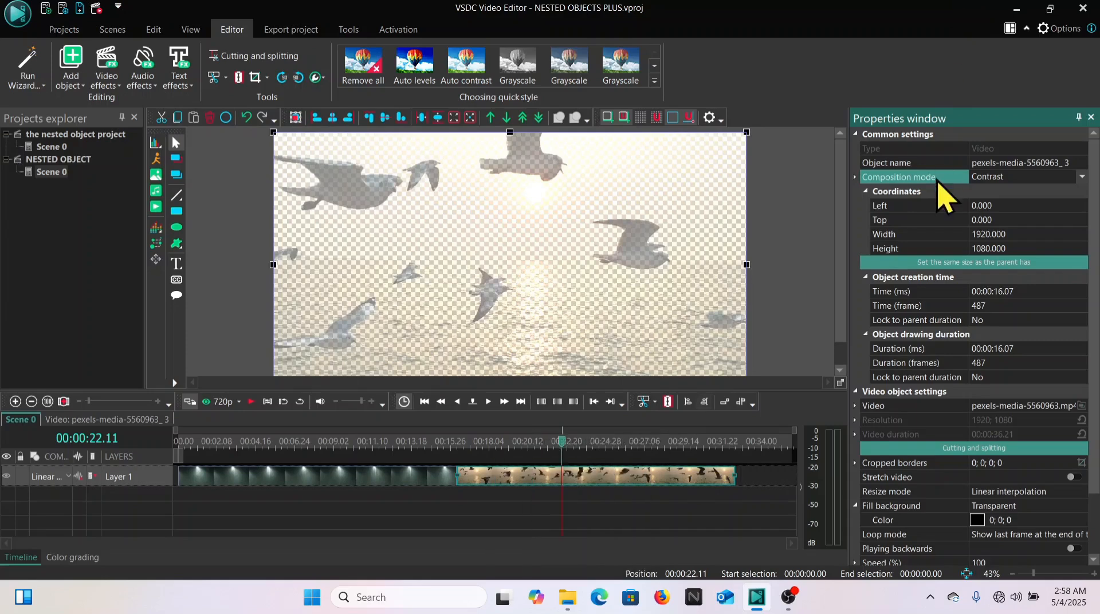
pyautogui.click(307, 450)
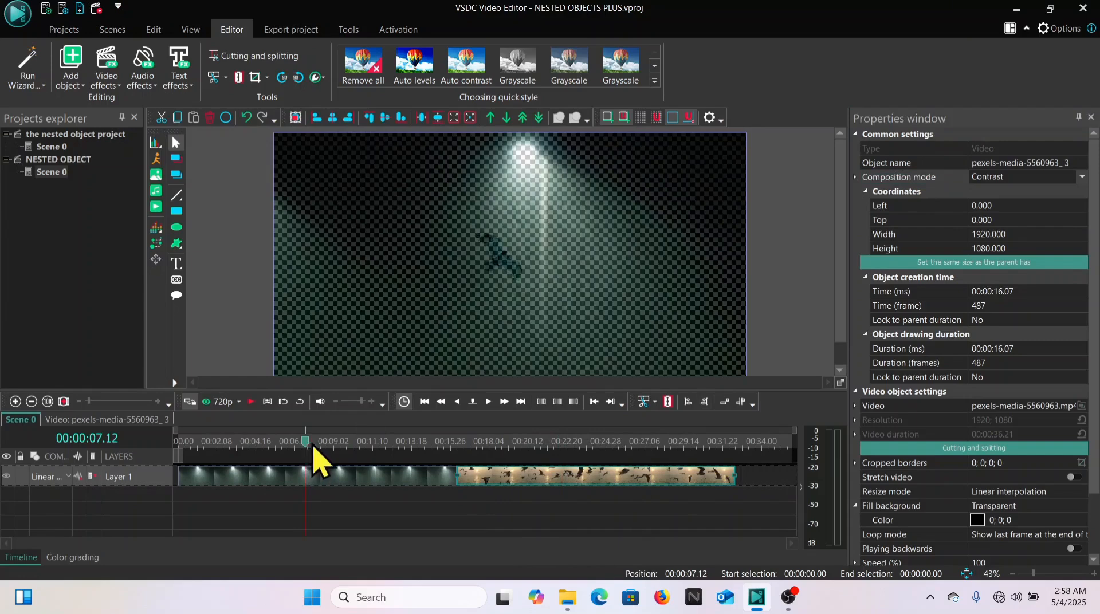
pyautogui.click(61, 481)
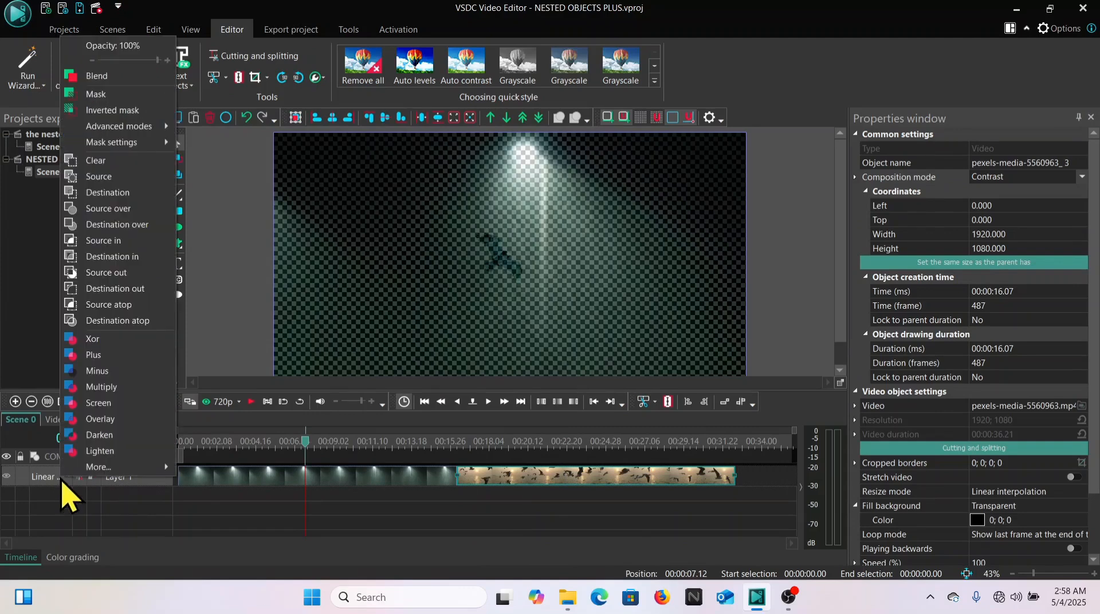
pyautogui.click(136, 80)
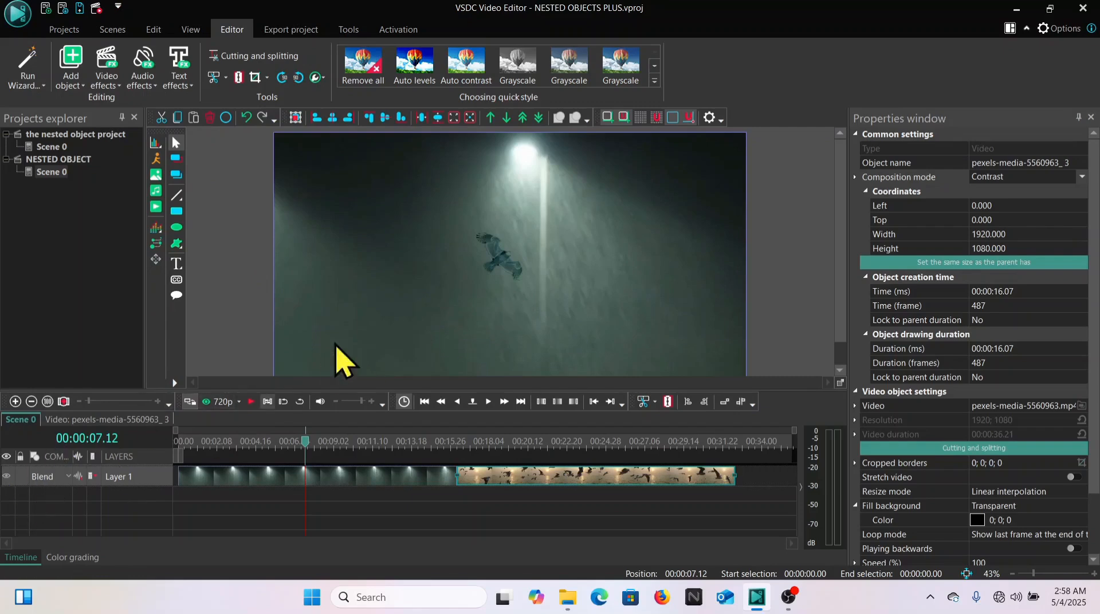
# - Preview the seagull clip at 00:00:21.14, try Grain merge as its composition mode, and set it to Grain extract
pyautogui.click(547, 444)
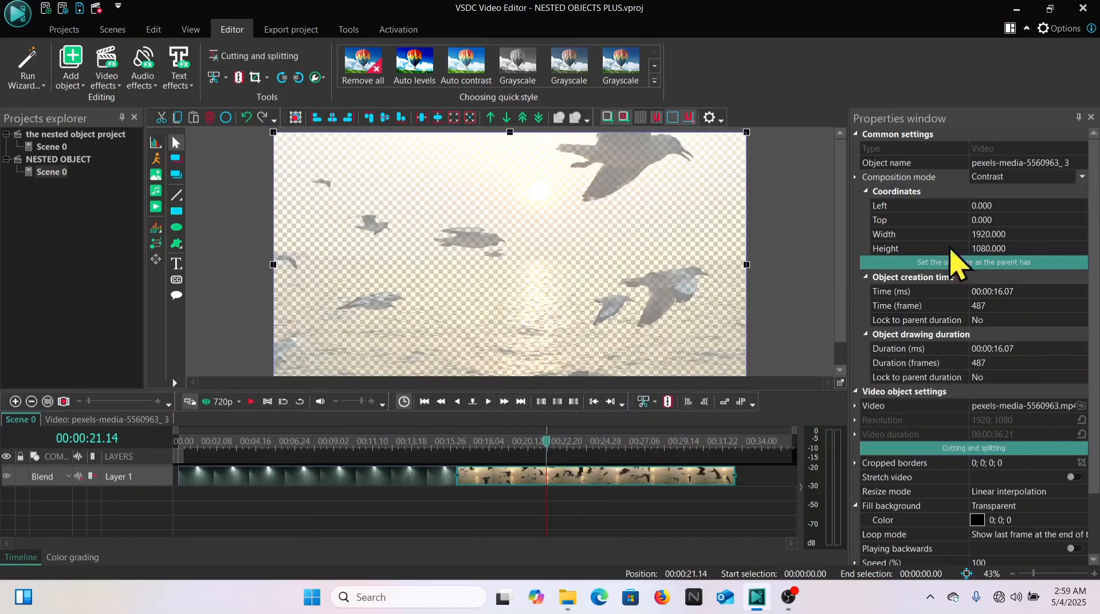
pyautogui.click(1081, 177)
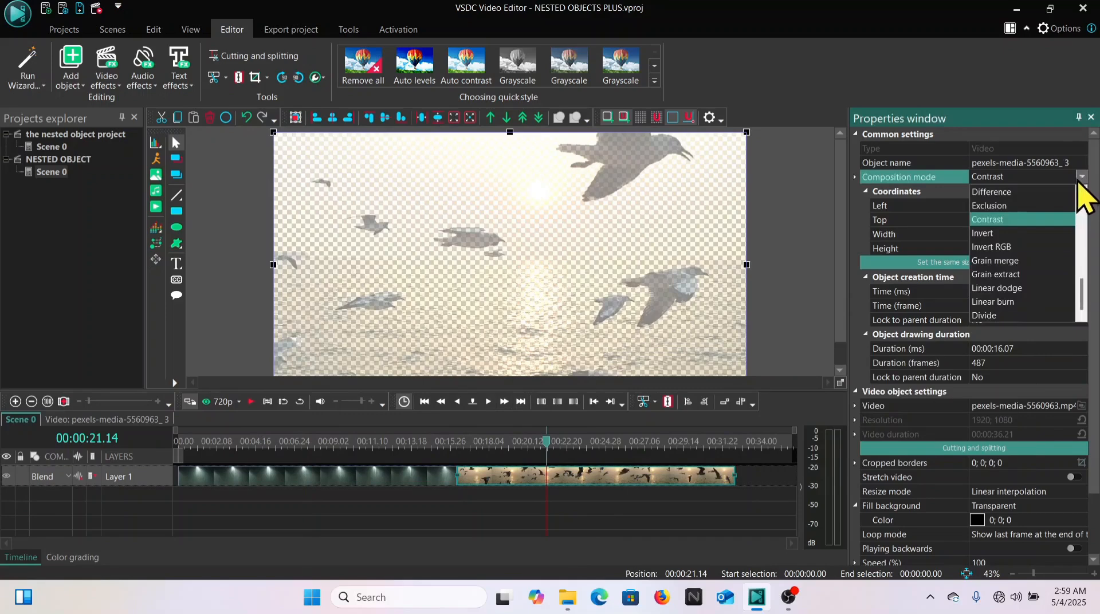
pyautogui.click(1008, 261)
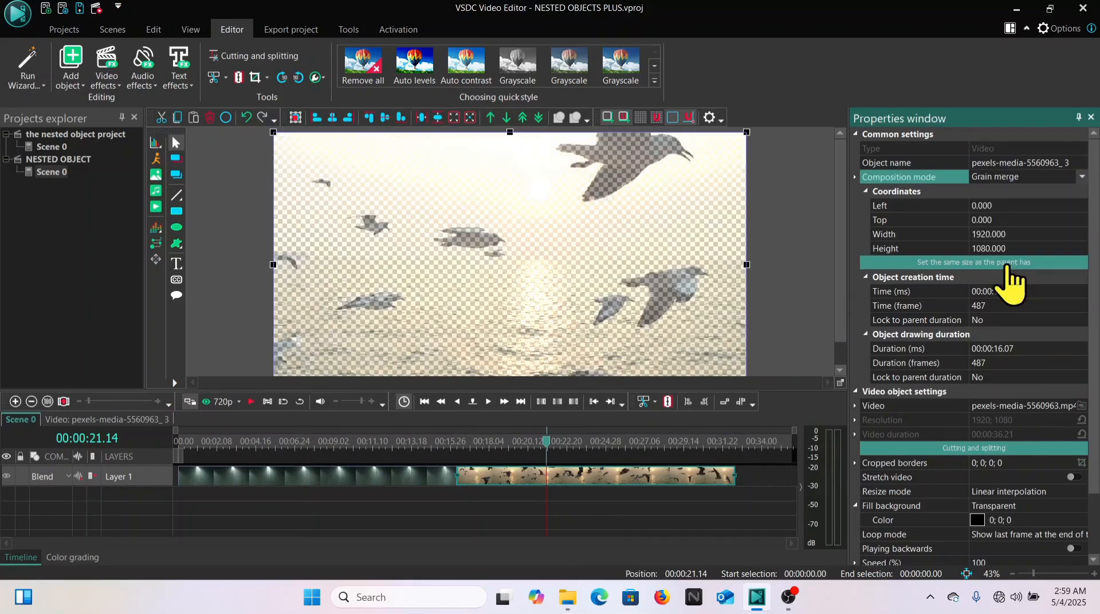
pyautogui.click(1080, 177)
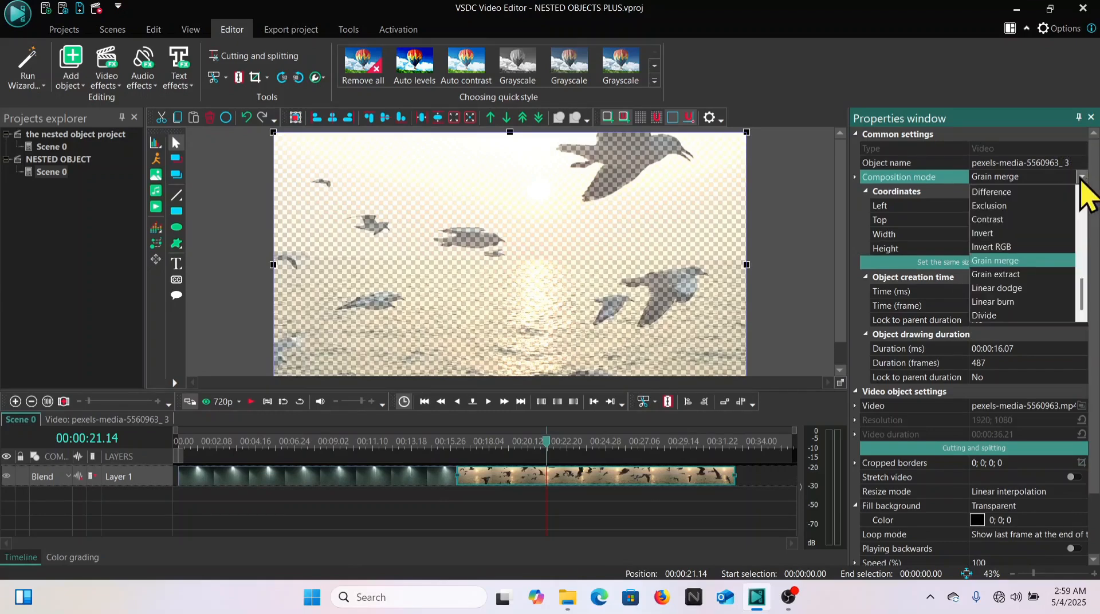
pyautogui.click(1027, 275)
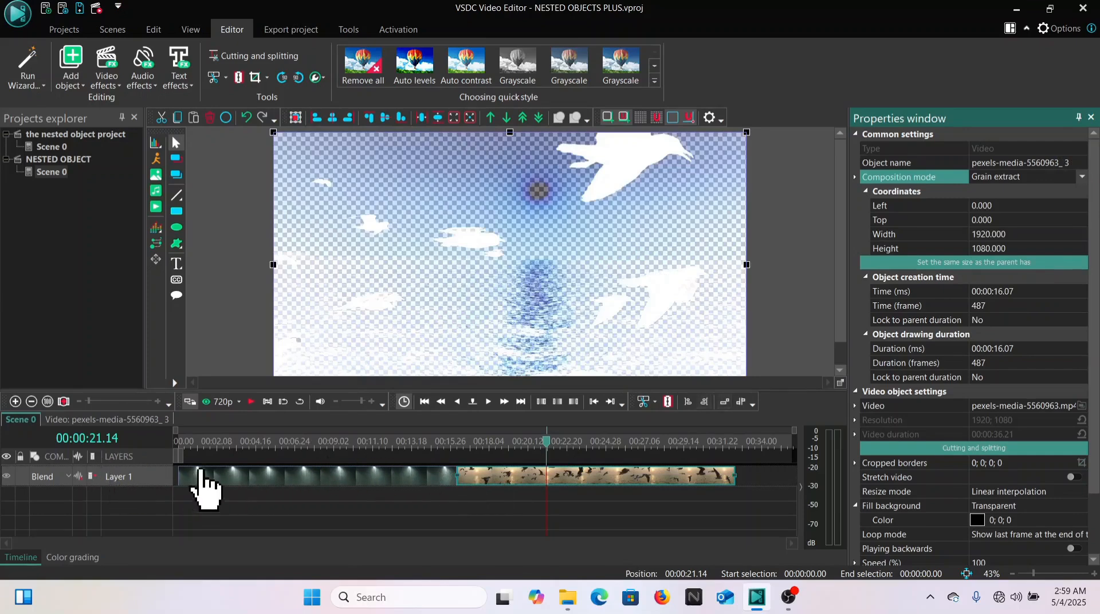
# - Try Lighten and Plus on Layer 1 at 00:00:08.11, set its blend mode to Overlay, and move the playhead to 00:00:19.06
pyautogui.click(59, 480)
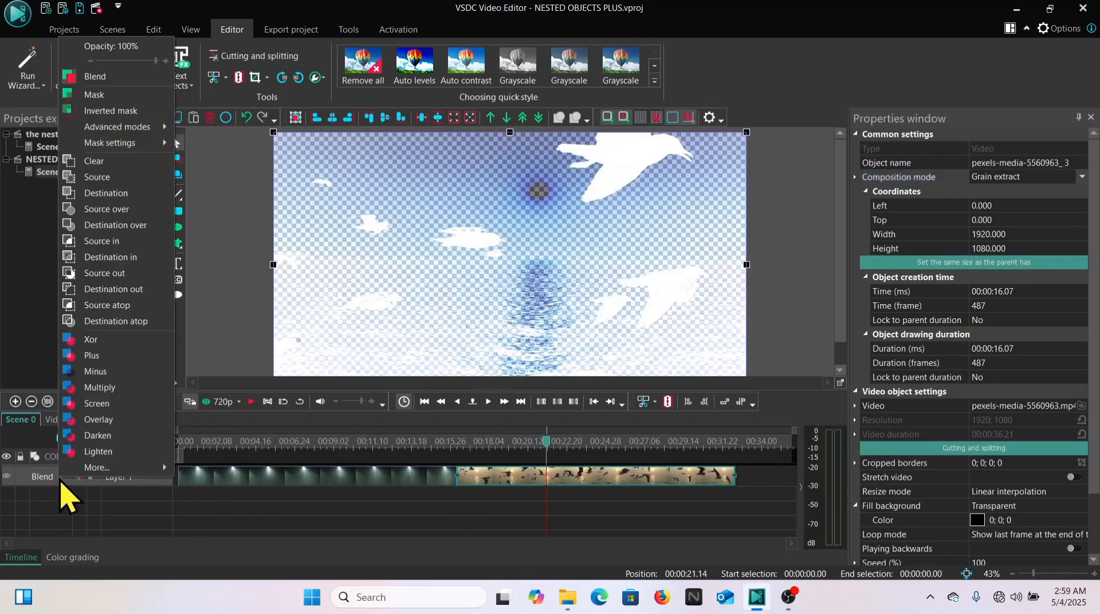
pyautogui.click(94, 453)
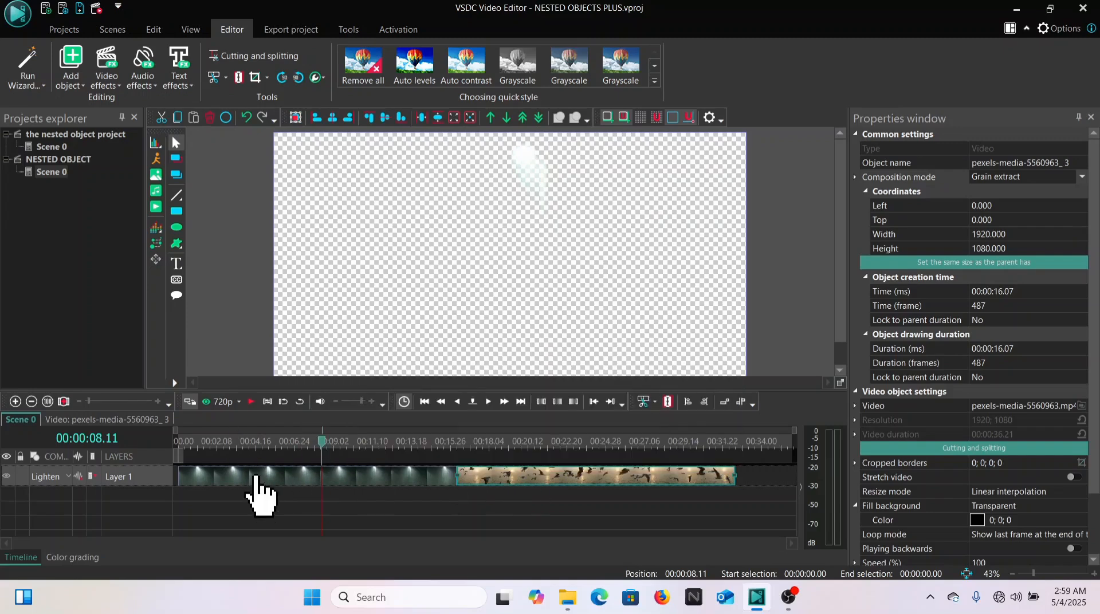
pyautogui.click(56, 482)
pyautogui.click(103, 357)
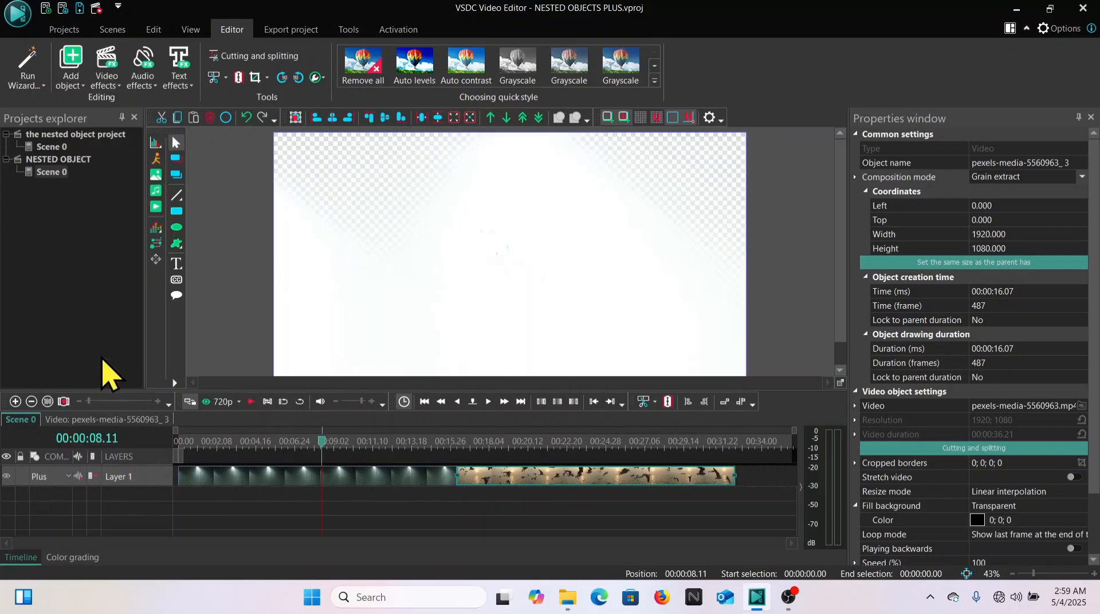
pyautogui.click(50, 476)
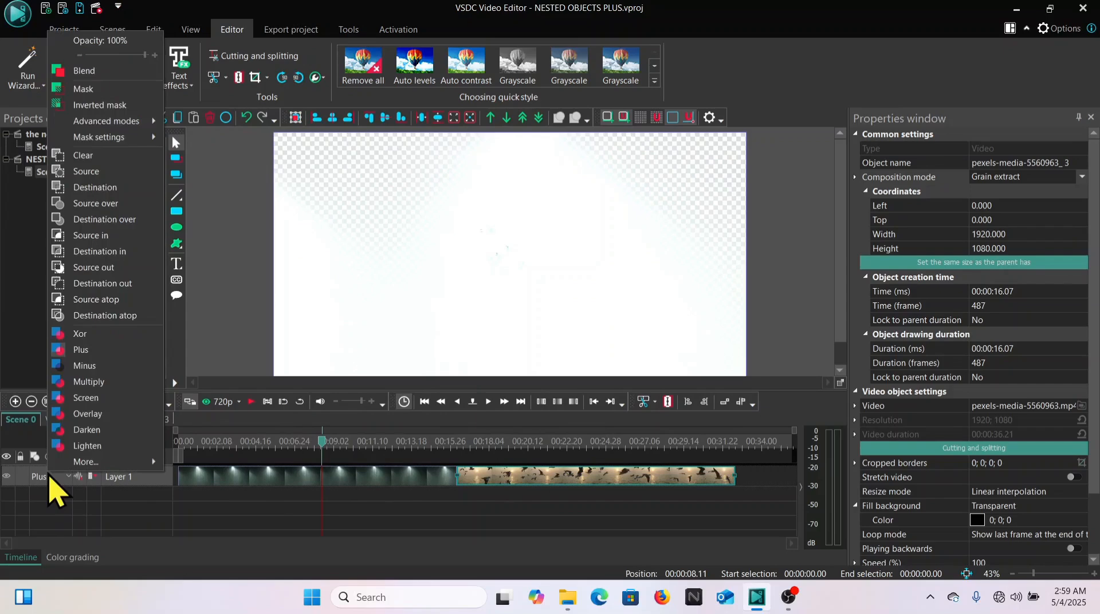
pyautogui.click(80, 421)
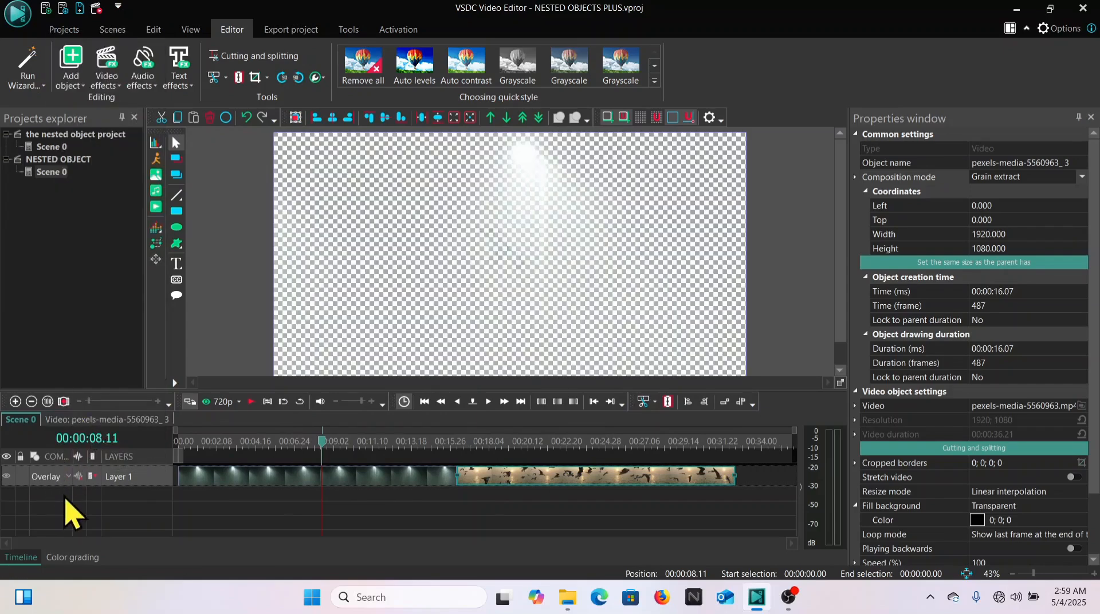
pyautogui.click(508, 442)
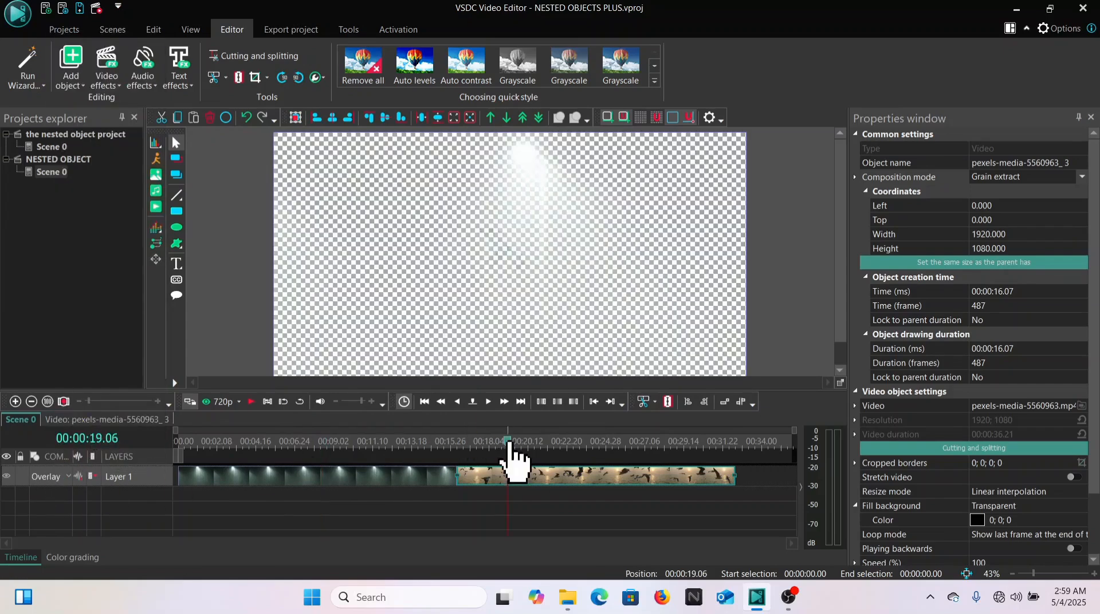
# - Set the seagull clip's composition mode to Use layer's properties and return Layer 1's blend mode to Blend
pyautogui.click(519, 466)
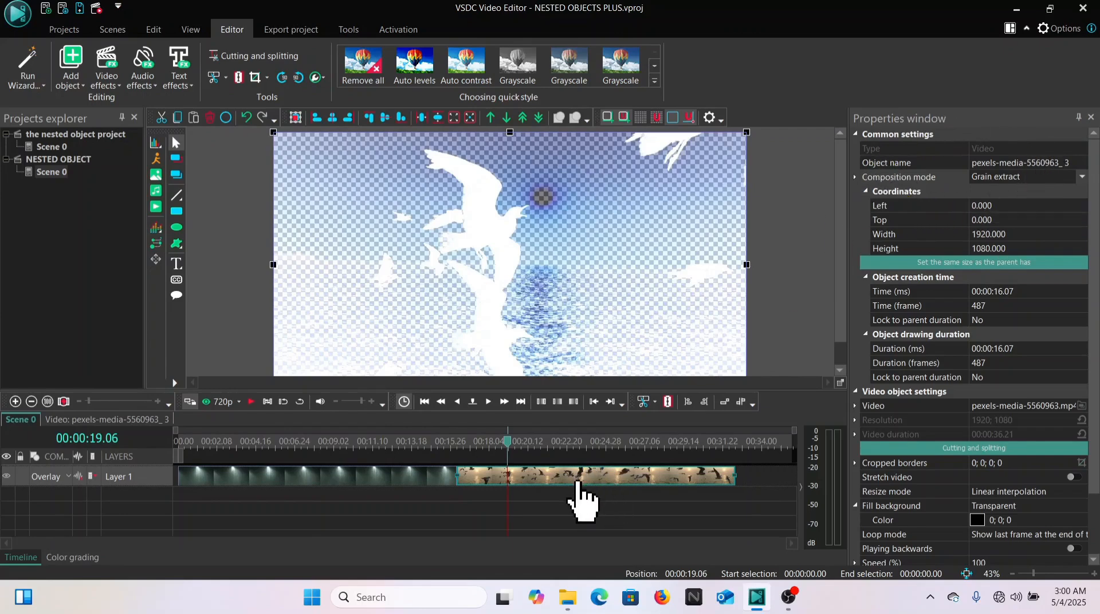
pyautogui.moveTo(578, 484)
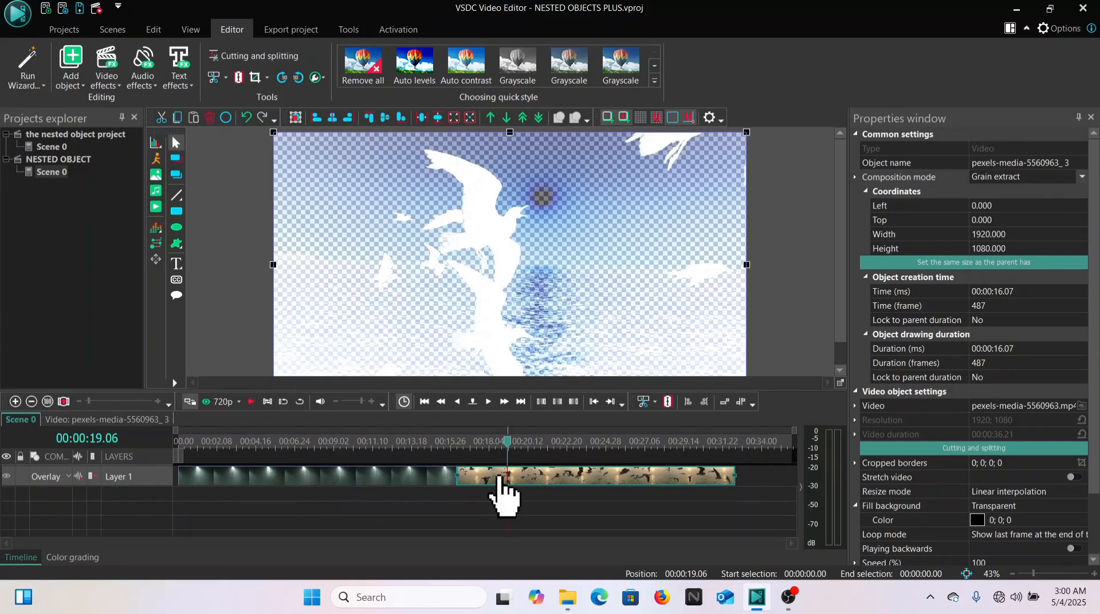
pyautogui.moveTo(706, 481)
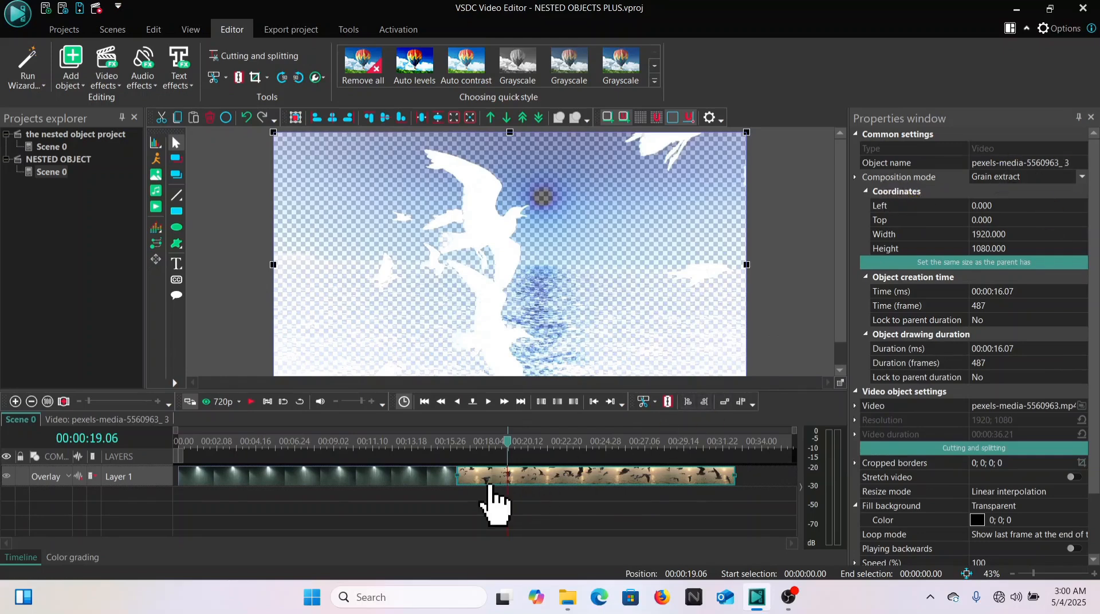
pyautogui.moveTo(493, 484)
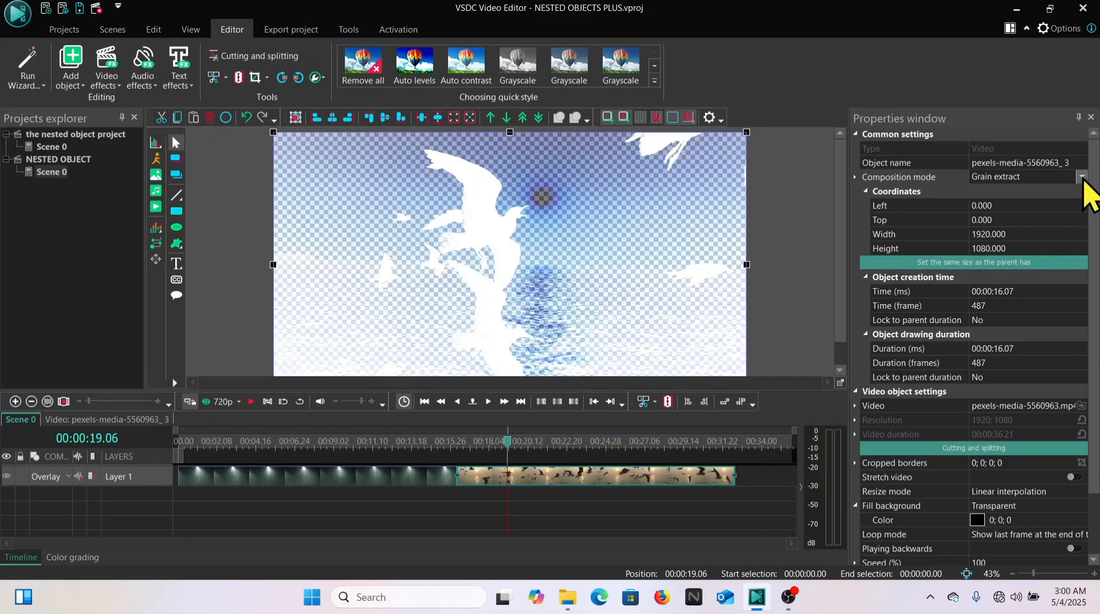
pyautogui.click(1084, 177)
pyautogui.moveTo(1086, 281); pyautogui.dragTo(1065, 225)
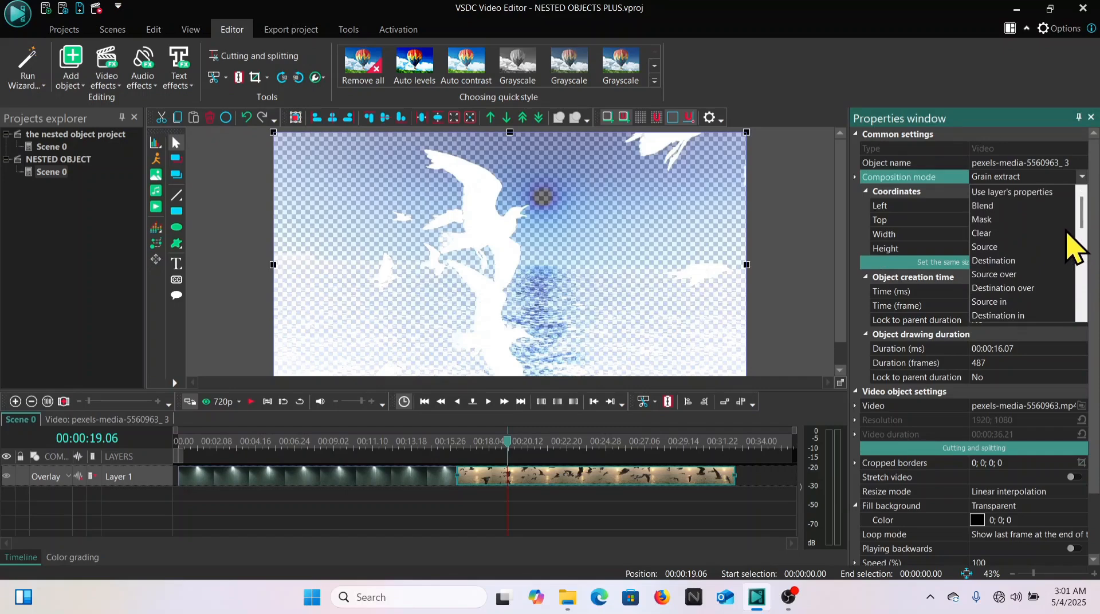
pyautogui.click(1041, 192)
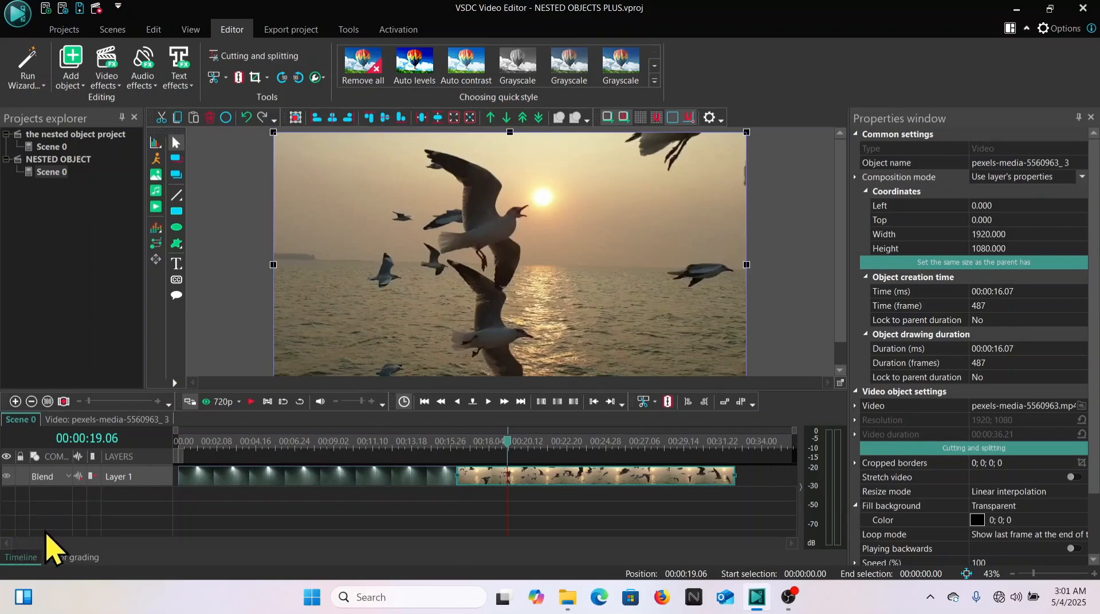
# - Lower Layer 1's opacity to 0% and preview both the rain clip and the seagull clip
pyautogui.click(67, 477)
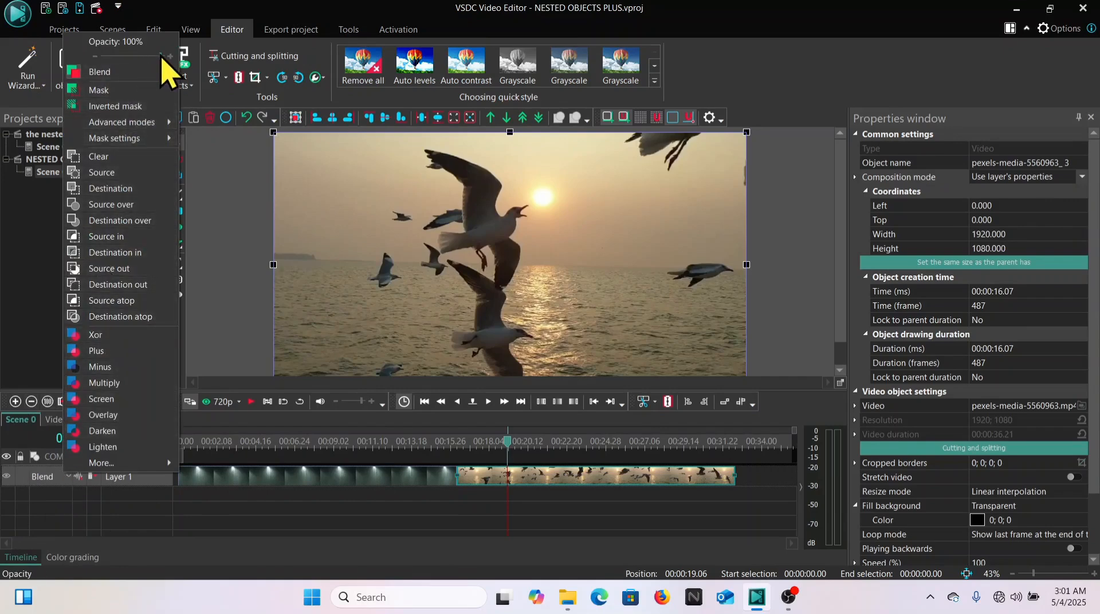
pyautogui.moveTo(161, 57); pyautogui.dragTo(95, 62)
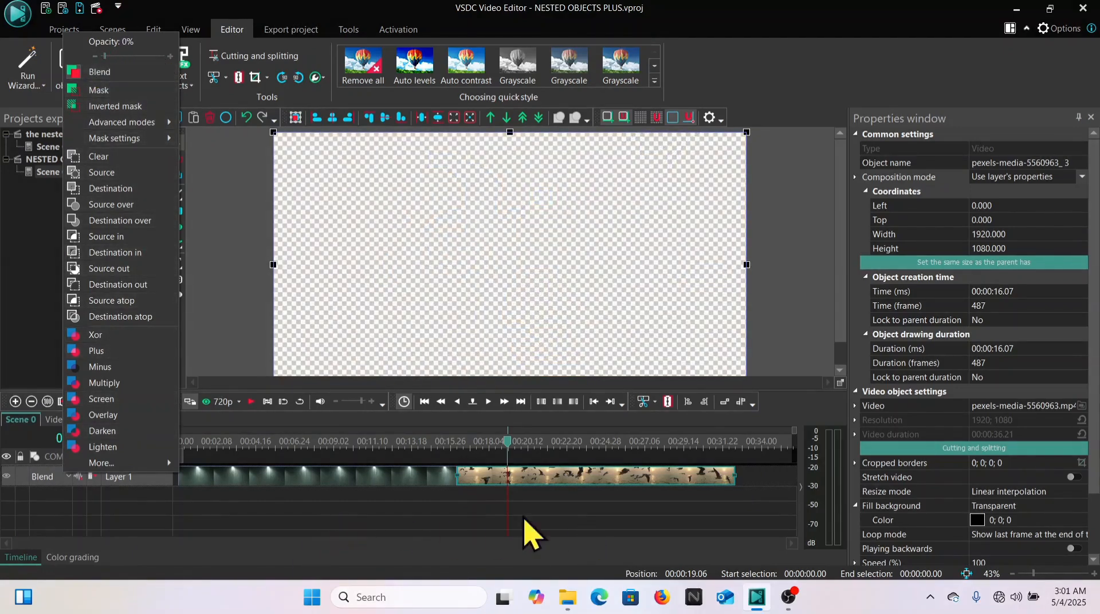
pyautogui.click(298, 459)
pyautogui.click(294, 449)
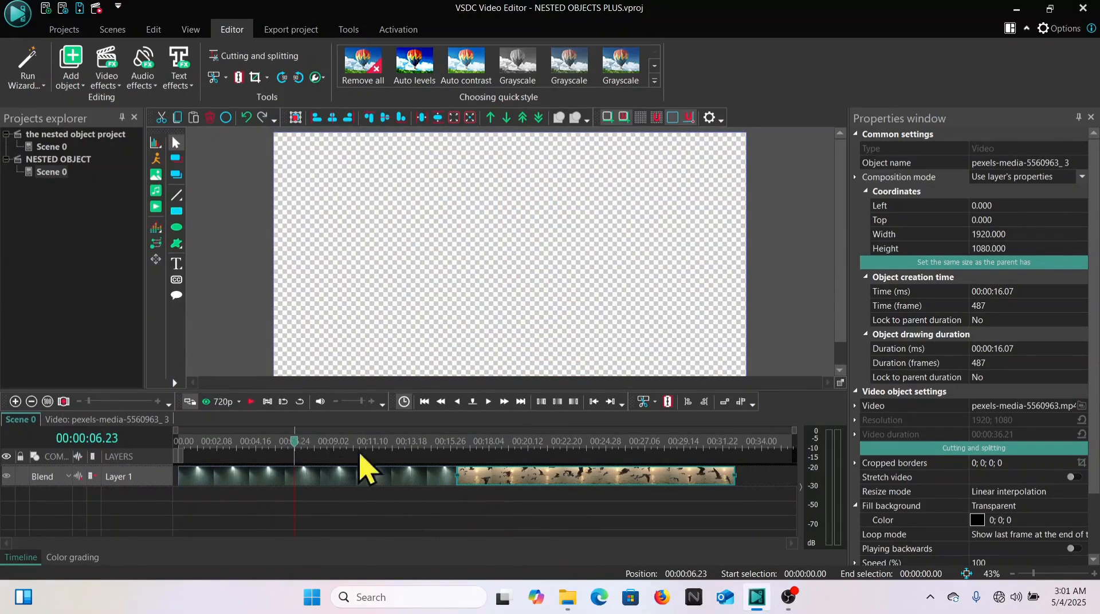
pyautogui.click(535, 459)
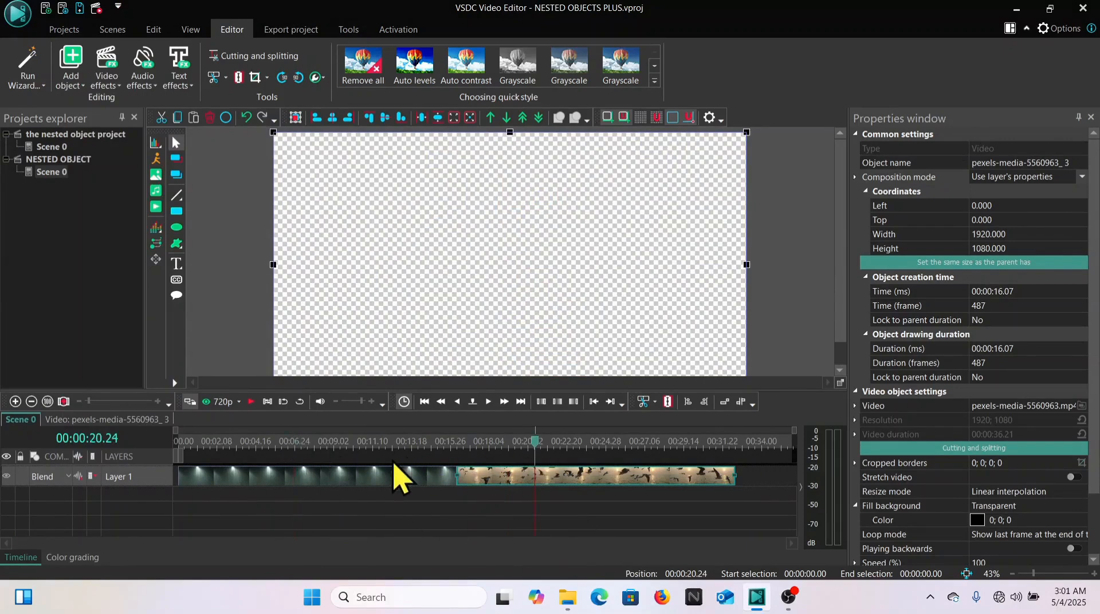
pyautogui.click(309, 449)
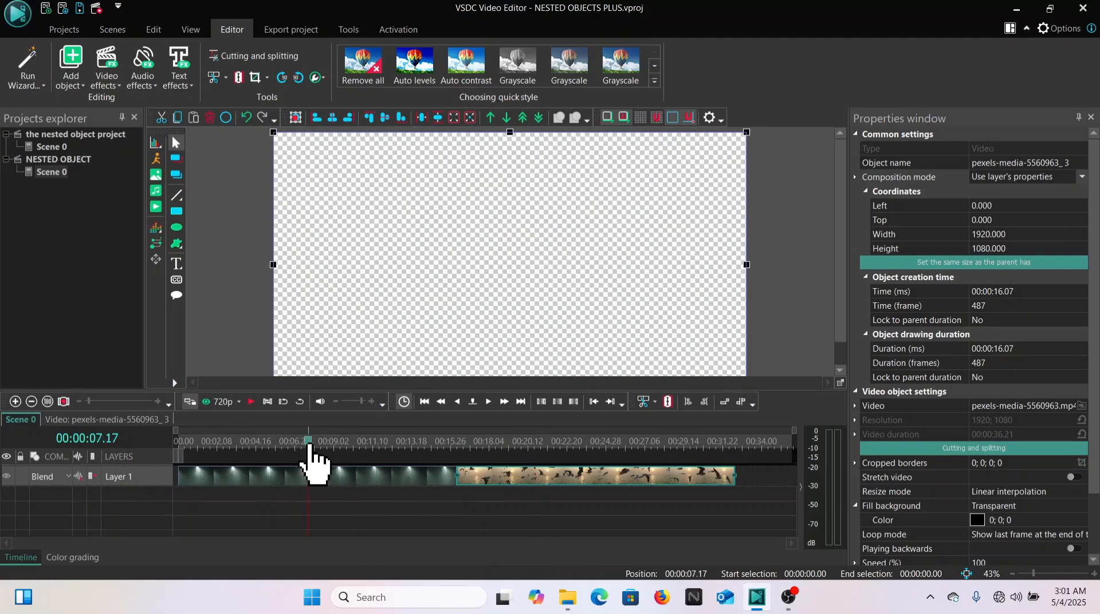
pyautogui.click(309, 476)
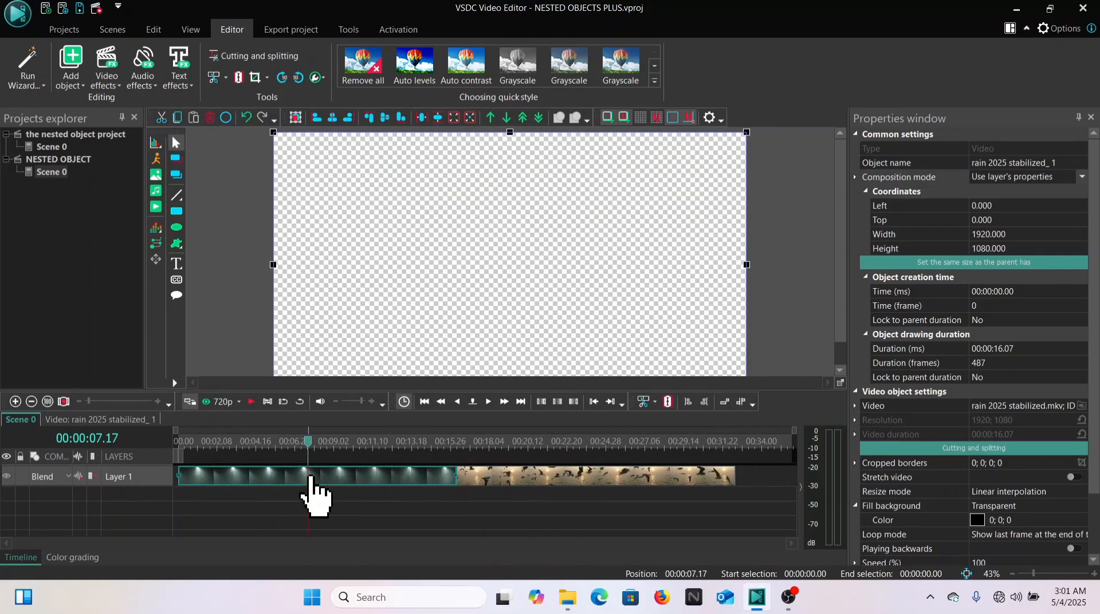
pyautogui.click(546, 480)
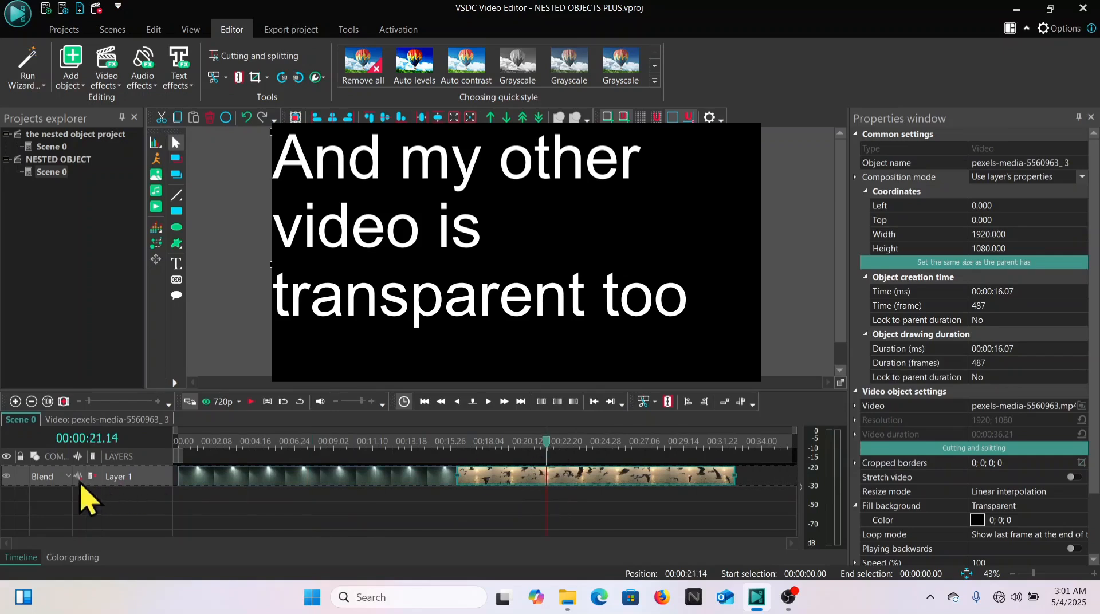
# - Restore Layer 1's opacity to 100% and clear the clip selection
pyautogui.click(50, 476)
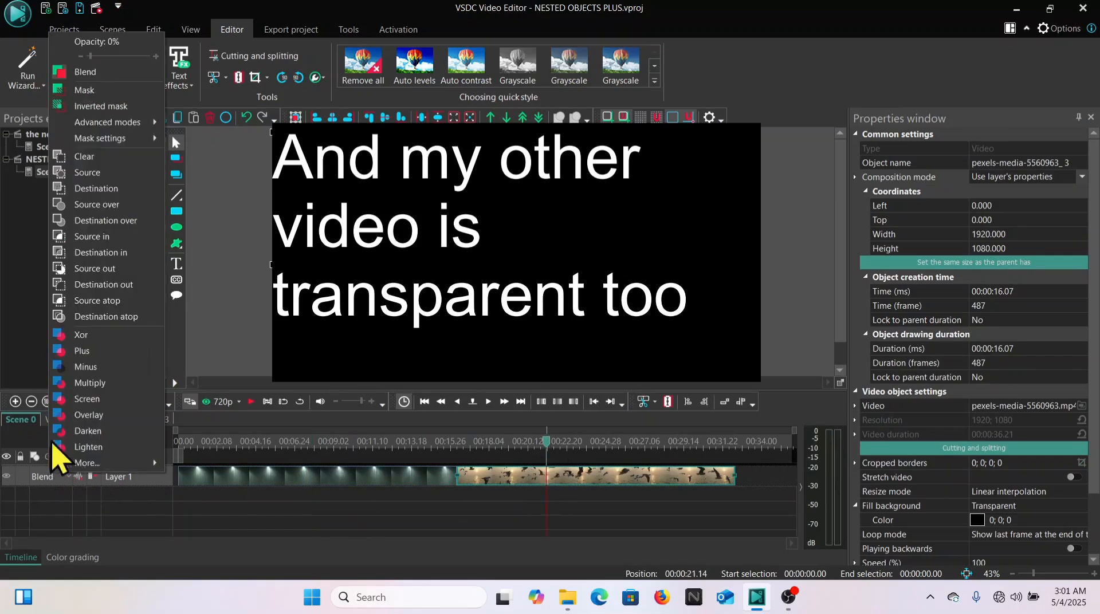
pyautogui.moveTo(92, 56); pyautogui.dragTo(151, 56)
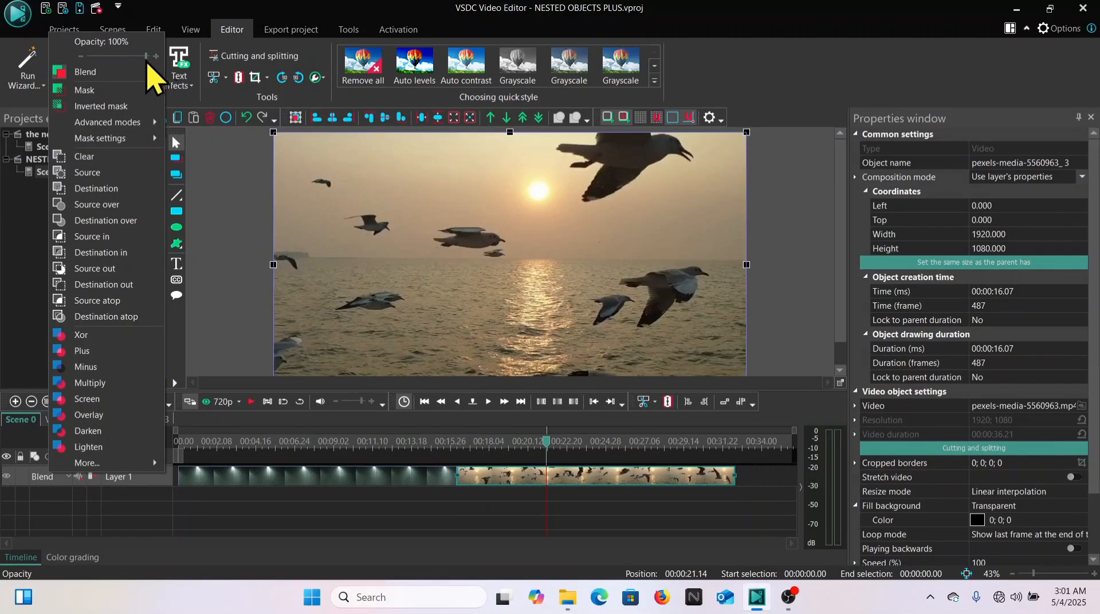
pyautogui.click(167, 516)
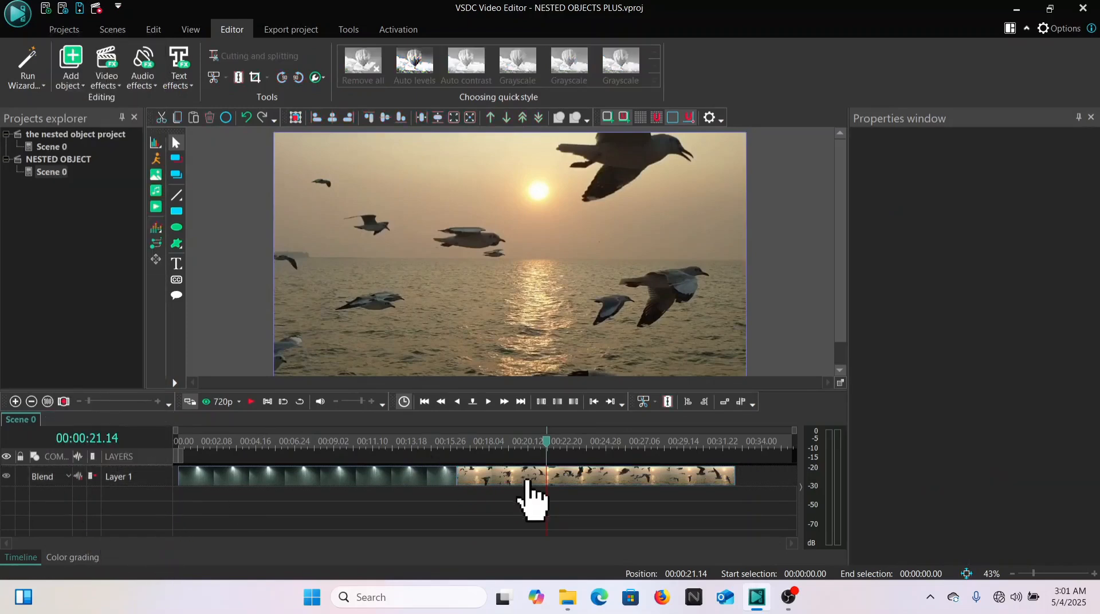
pyautogui.moveTo(524, 482)
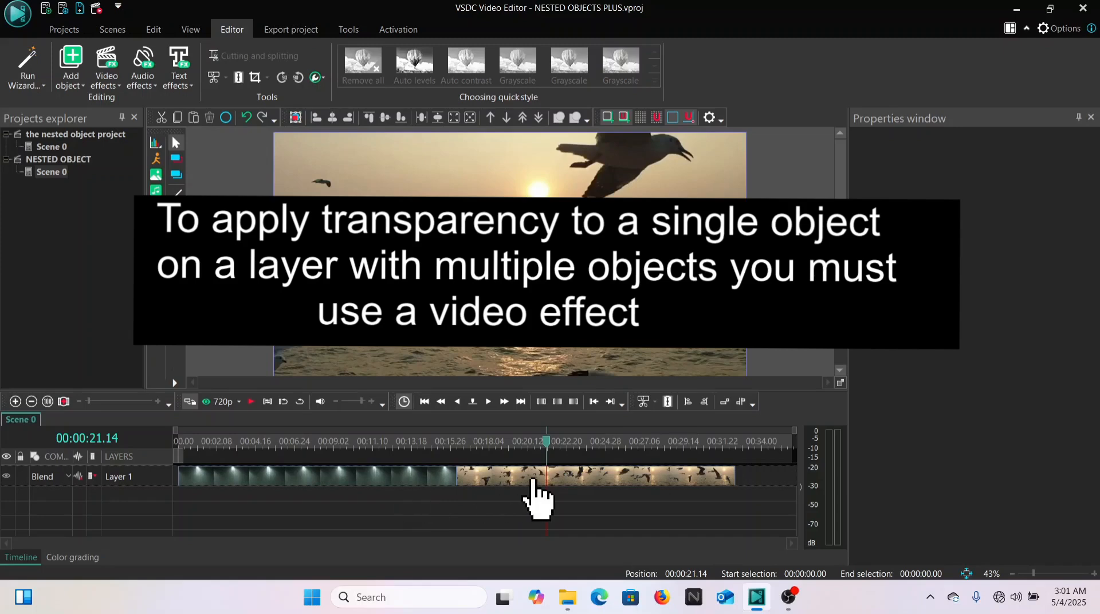
pyautogui.click(535, 481)
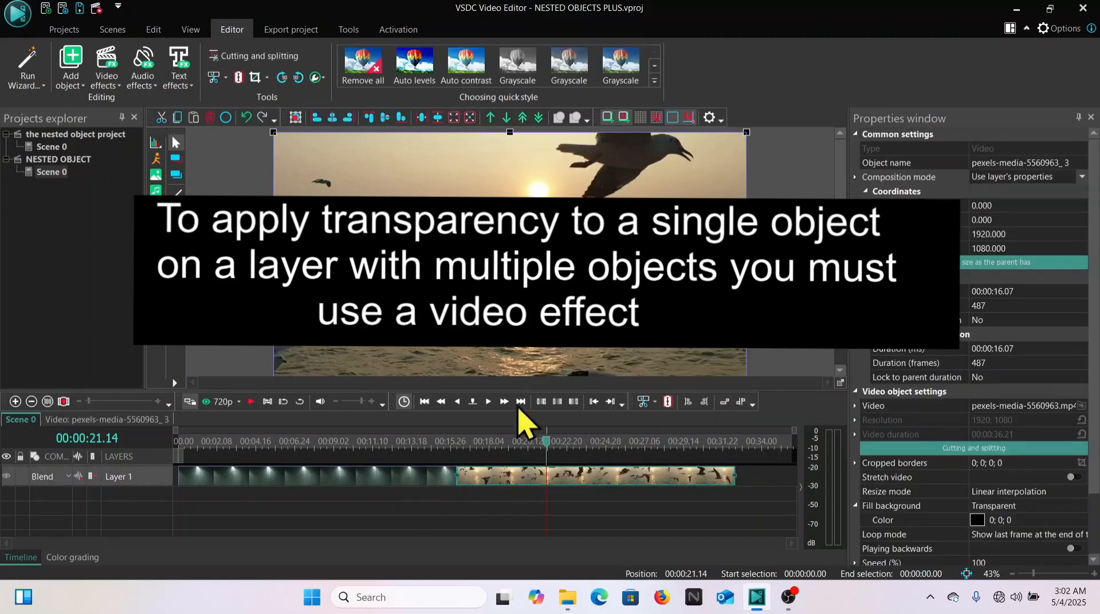
pyautogui.click(110, 88)
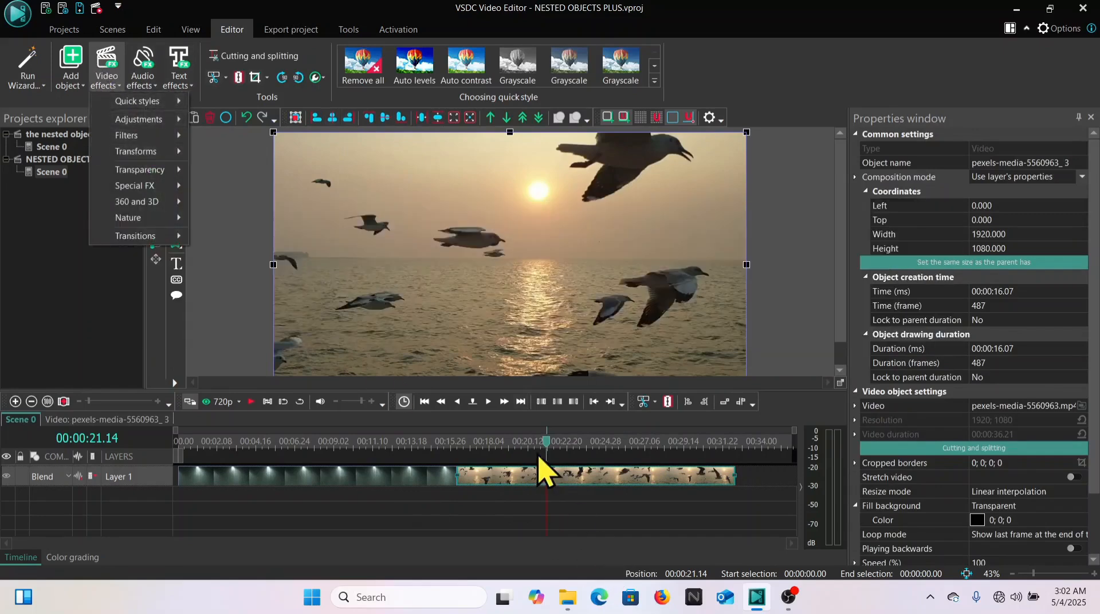
pyautogui.click(528, 478)
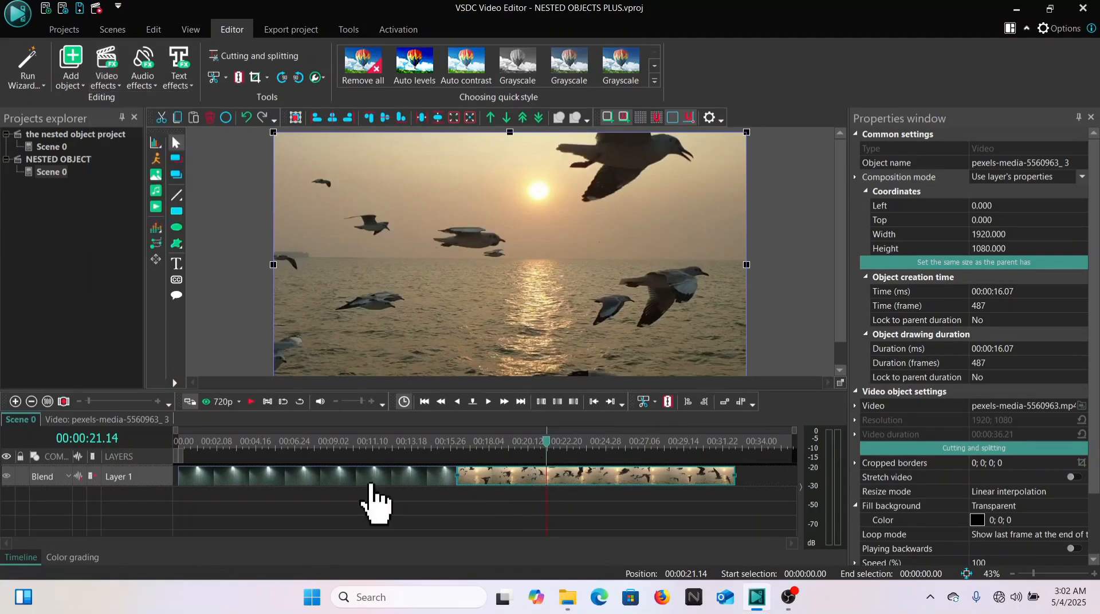
# - Apply the Make transparent video effect to the rain clip for its whole parent duration, inserted on a new layer
pyautogui.click(303, 481)
pyautogui.press('Home')
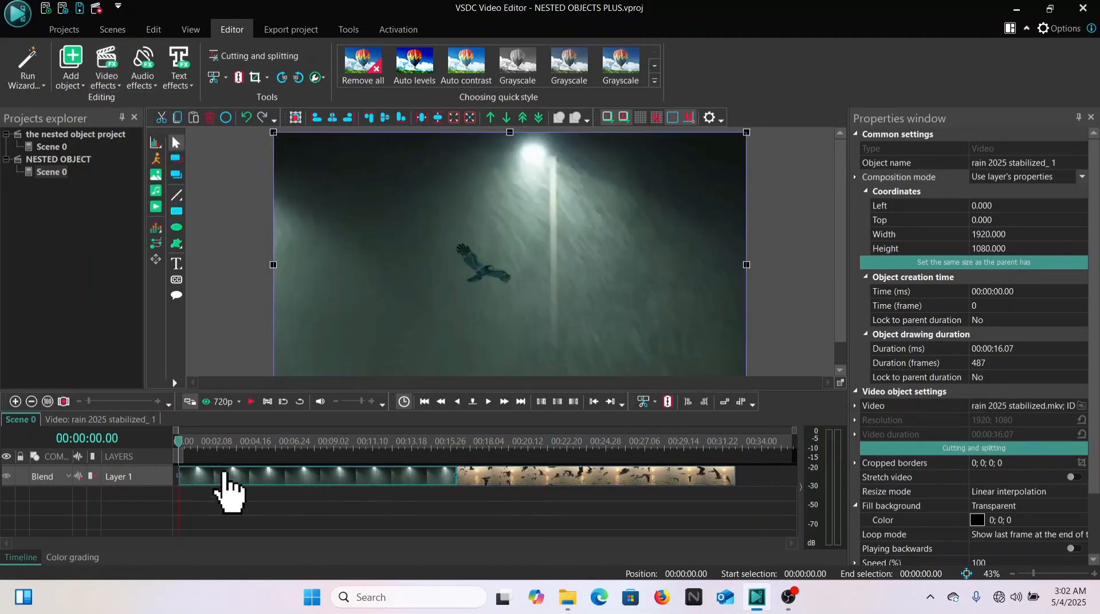
pyautogui.click(106, 88)
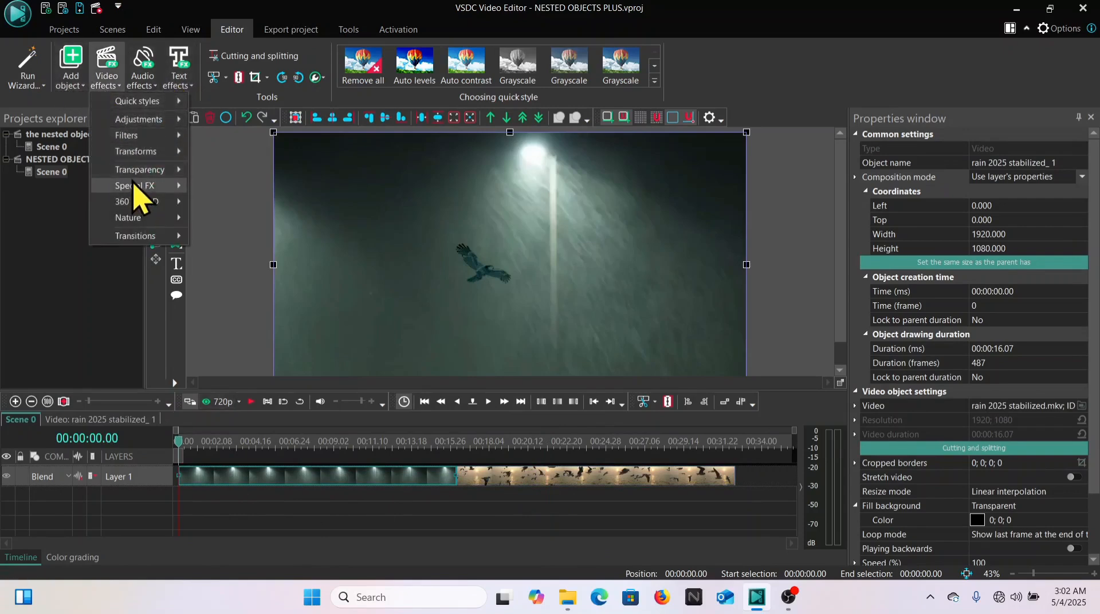
pyautogui.moveTo(135, 175)
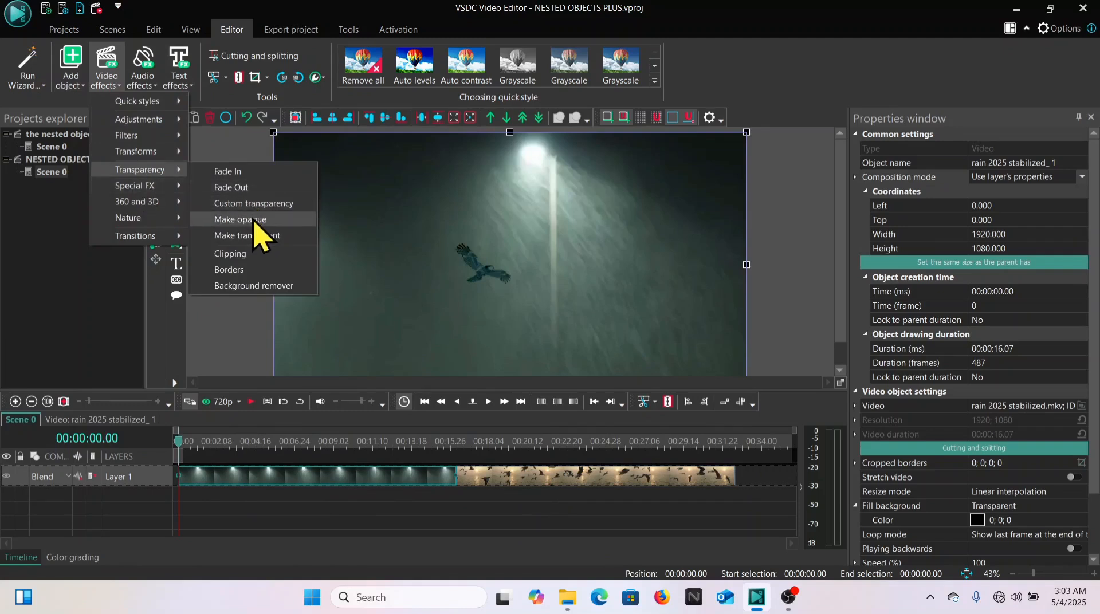
pyautogui.click(252, 236)
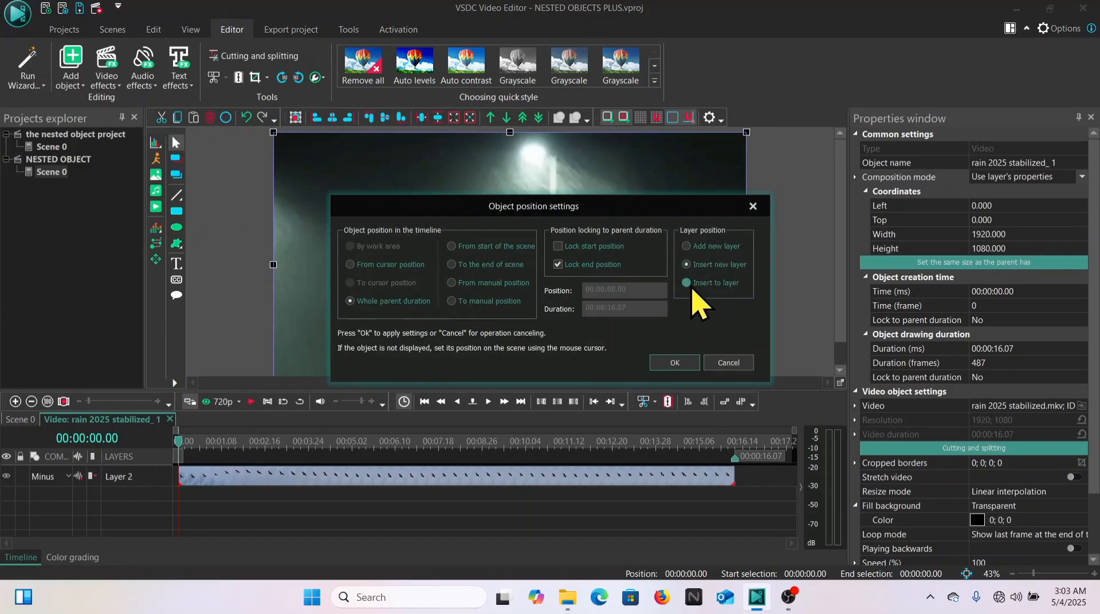
pyautogui.click(679, 360)
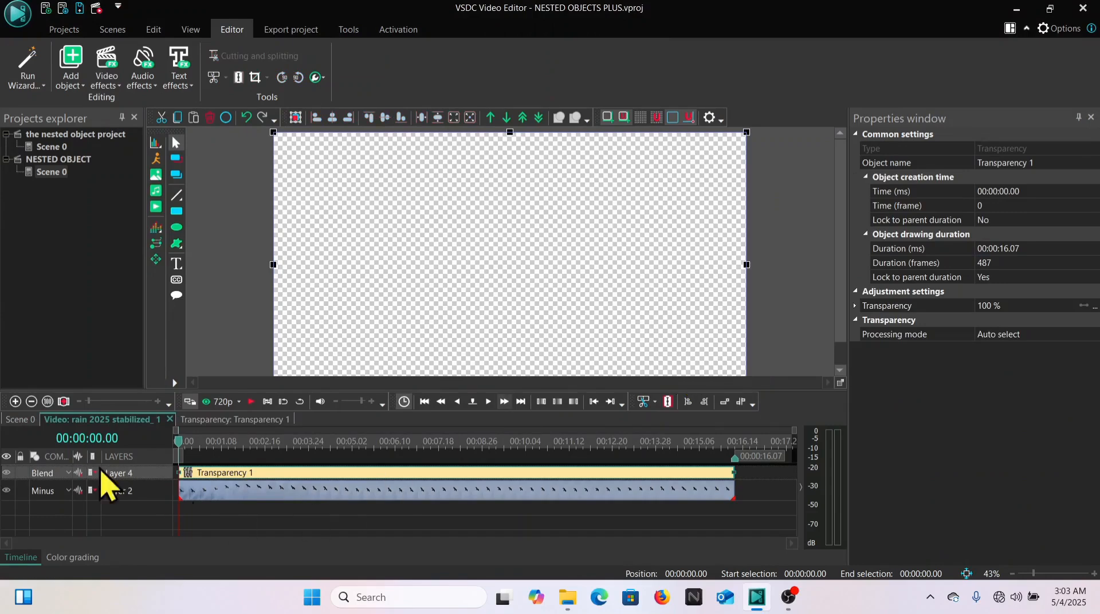
# - Return to Scene 0, check Layer 1's opacity setting, and preview the seagull clip at 00:00:20.09
pyautogui.click(13, 424)
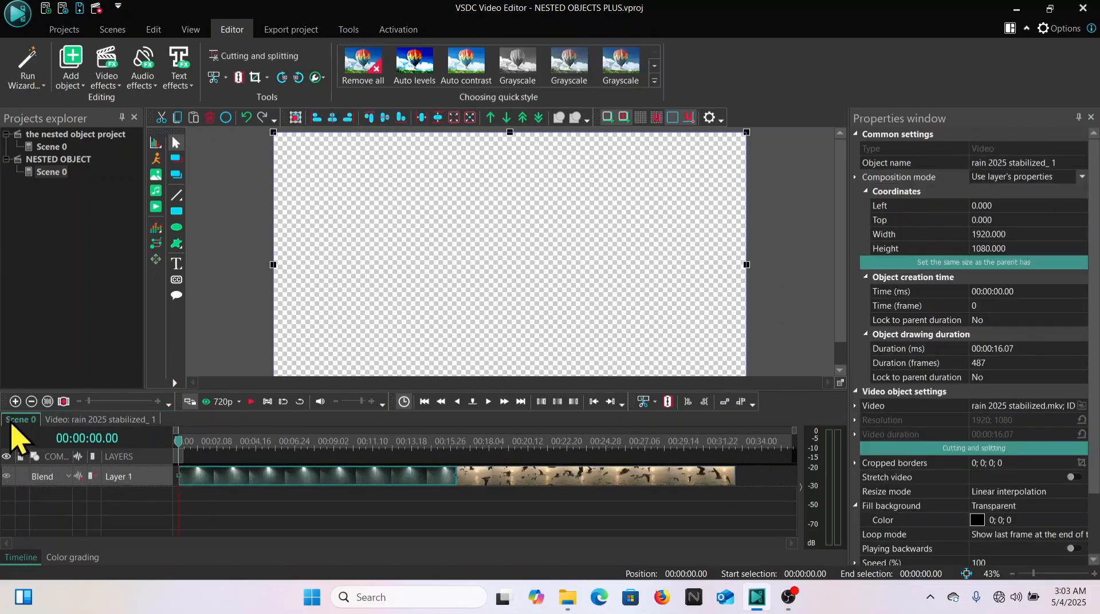
pyautogui.click(43, 477)
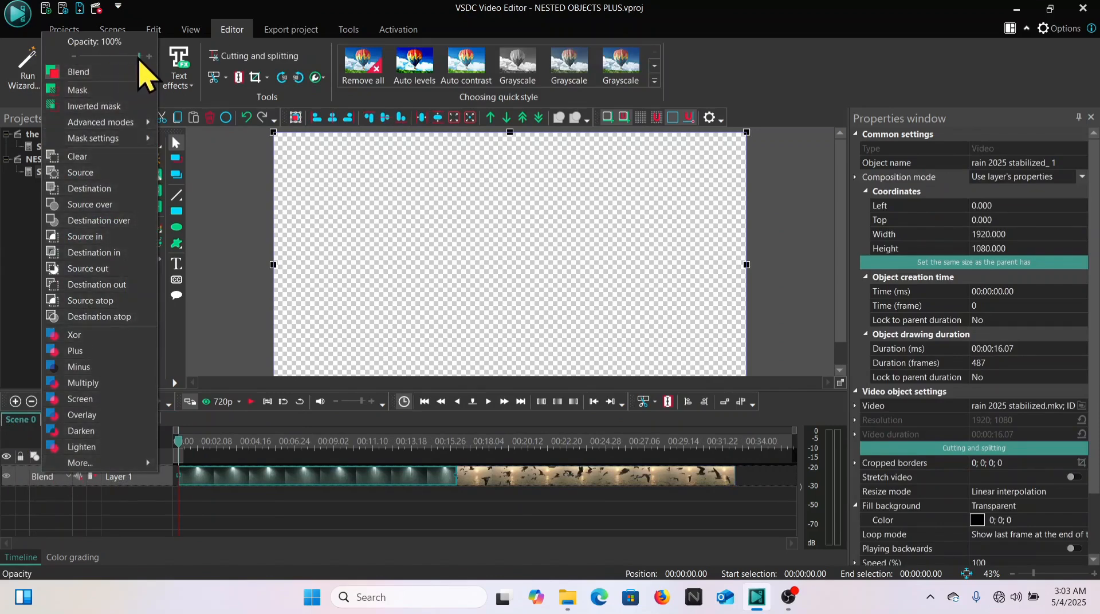
pyautogui.moveTo(136, 56); pyautogui.dragTo(176, 58)
pyautogui.click(176, 57)
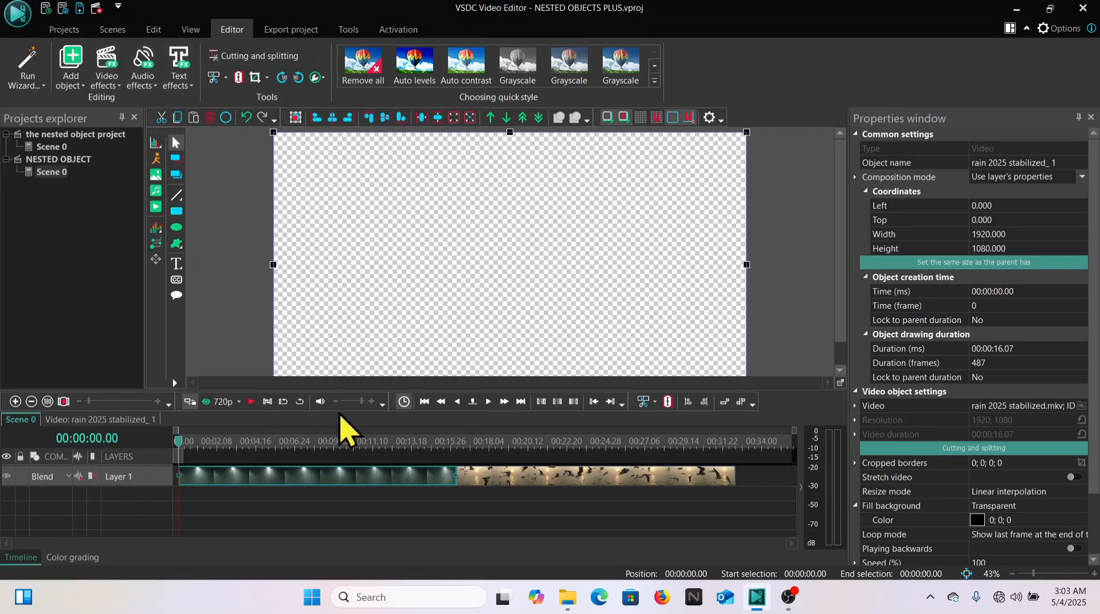
pyautogui.click(527, 448)
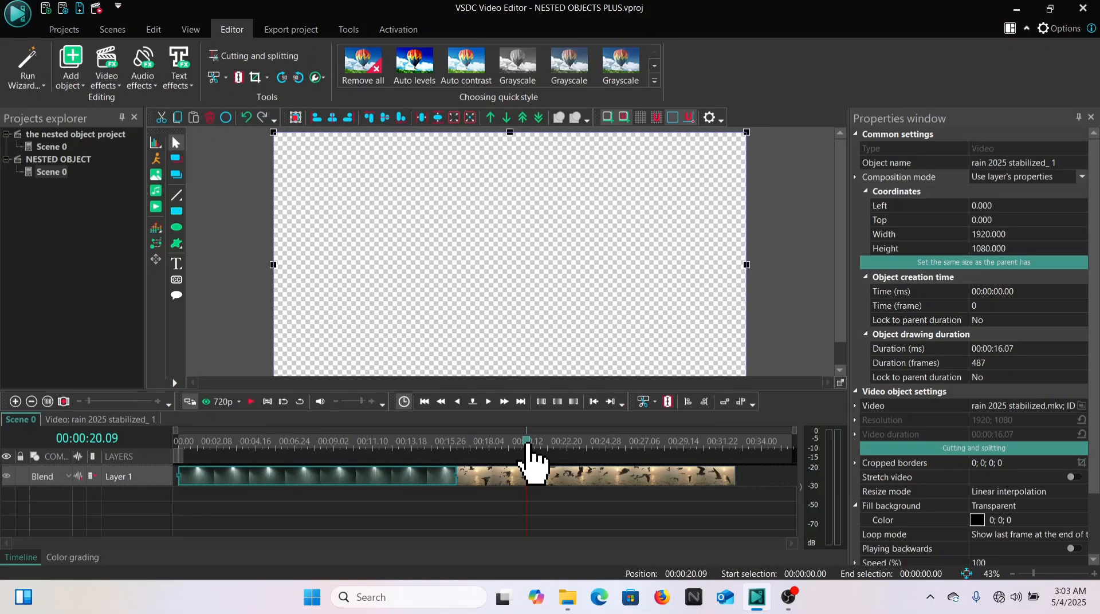
pyautogui.moveTo(549, 483)
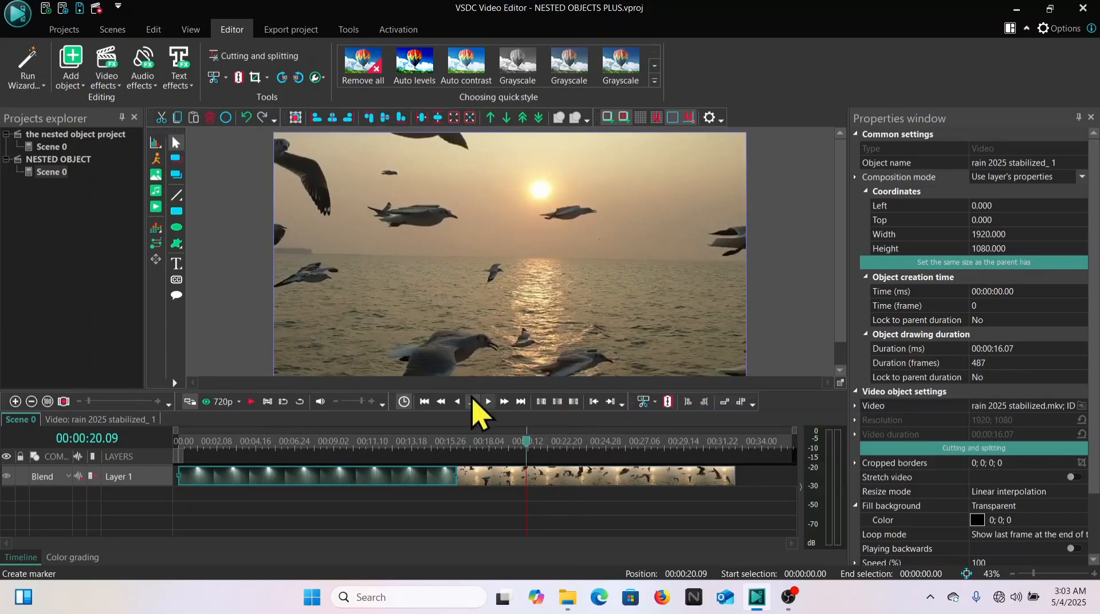
pyautogui.moveTo(315, 478)
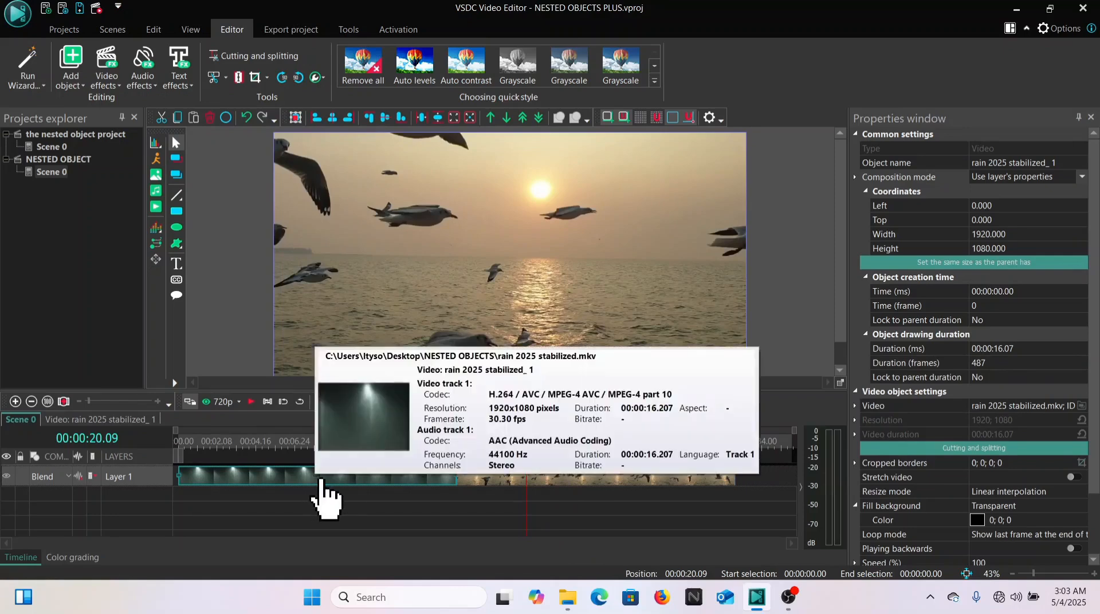